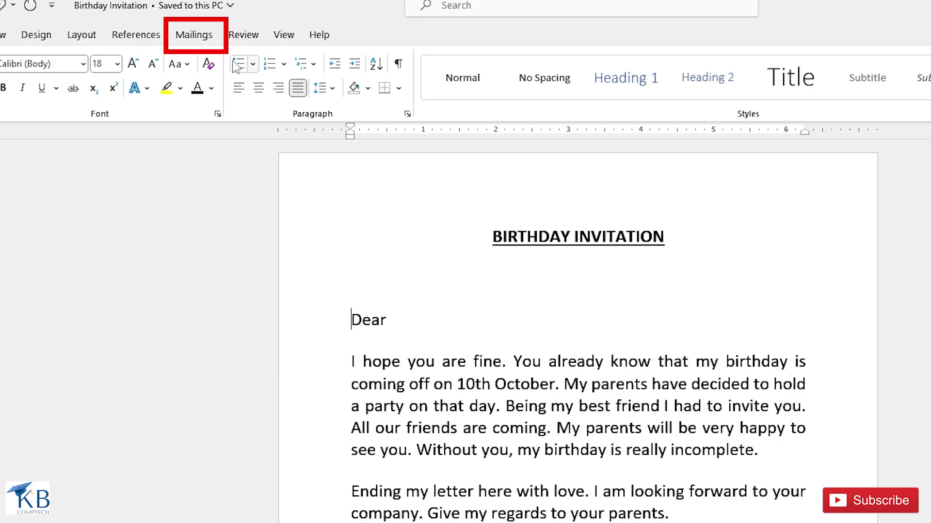
Step: From Mailings > Start Mail Merge, launch the Step-by-Step Mail Merge Wizard
click(198, 46)
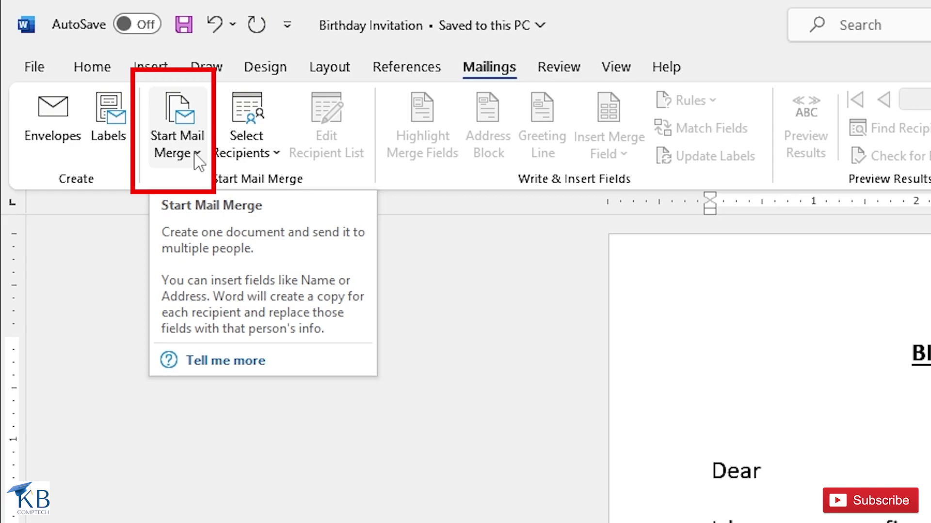
click(197, 161)
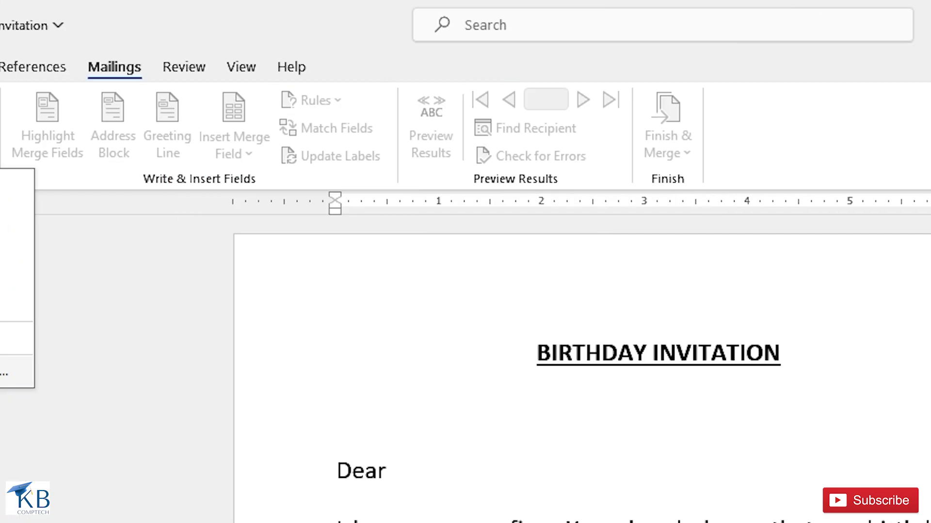
click(232, 372)
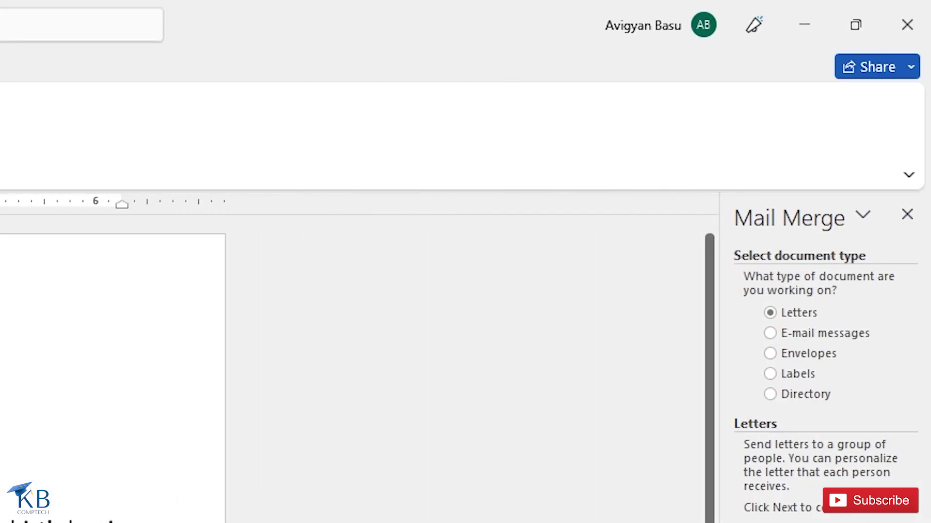
Step: Widen the Mail Merge pane and advance through Letters and the starting document to recipient selection
drag(720, 363, 579, 364)
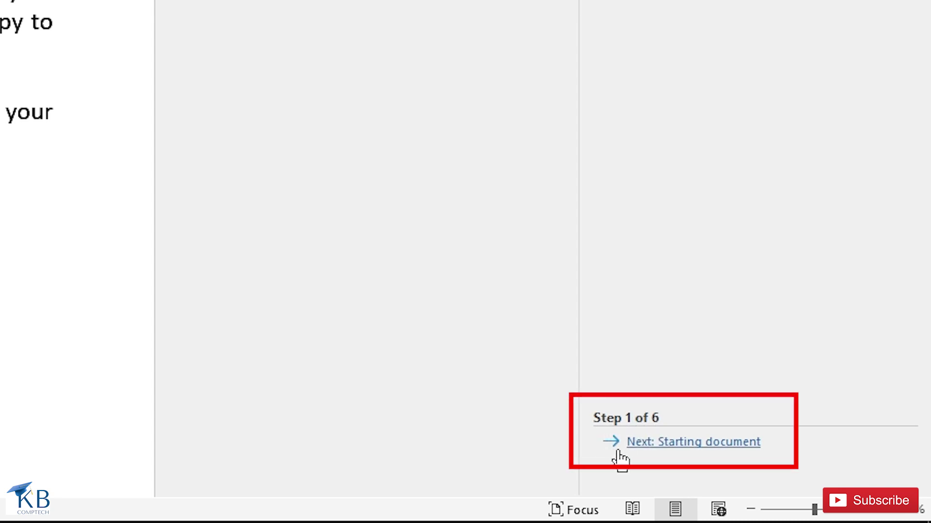
click(699, 450)
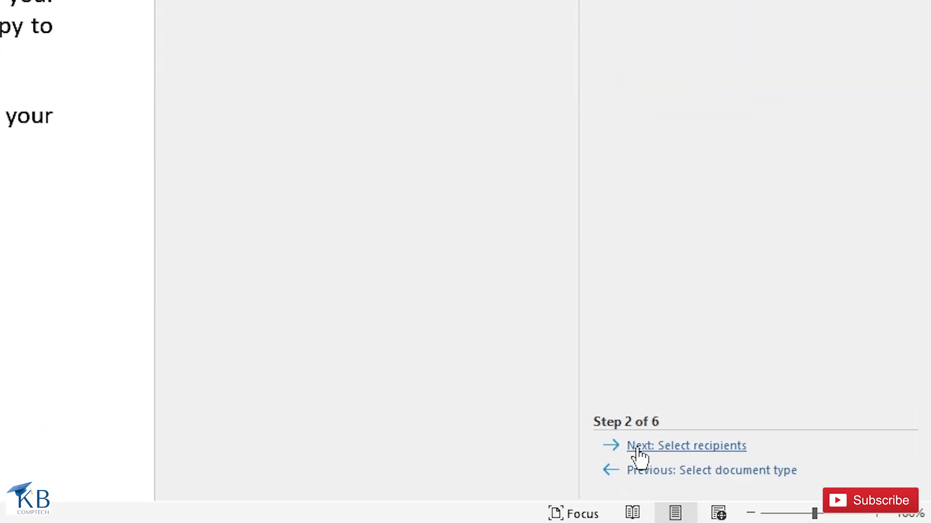
click(684, 446)
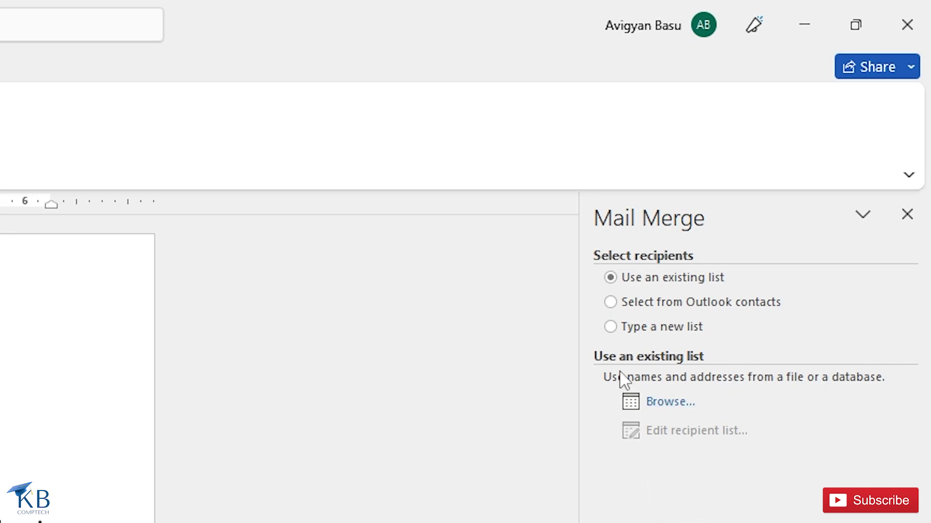
Step: Choose Type a new list and open the empty New Address List table, scrolled back to Title
click(612, 334)
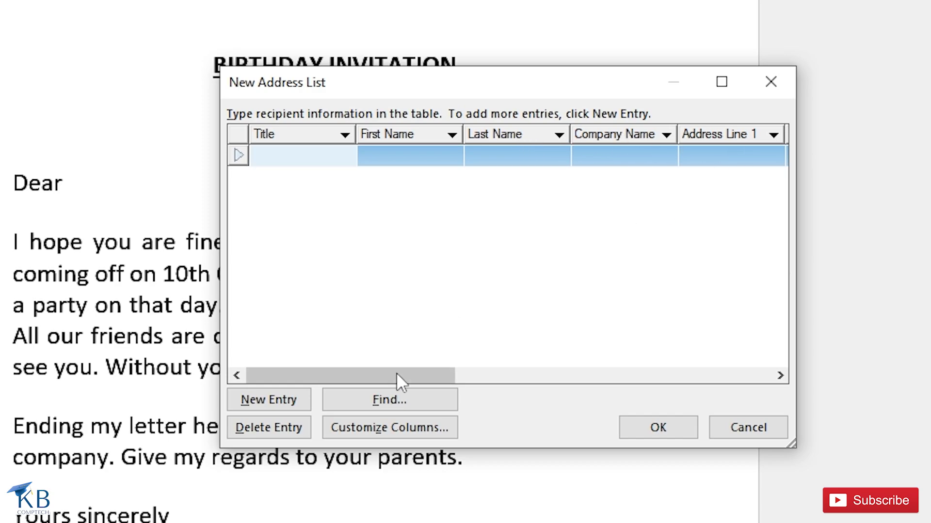
mouse_move(397, 373)
mouse_down()
mouse_move(462, 369)
mouse_move(582, 395)
mouse_move(733, 397)
mouse_move(646, 392)
mouse_move(539, 368)
mouse_move(380, 368)
mouse_up()
click(281, 155)
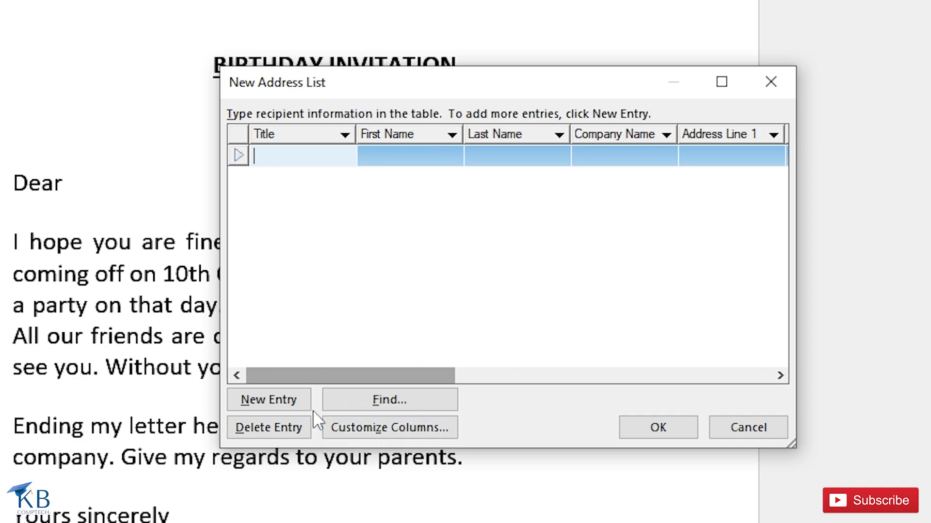
Step: In Customize Columns, delete the Title, Company Name and Address Line 2 fields
click(385, 432)
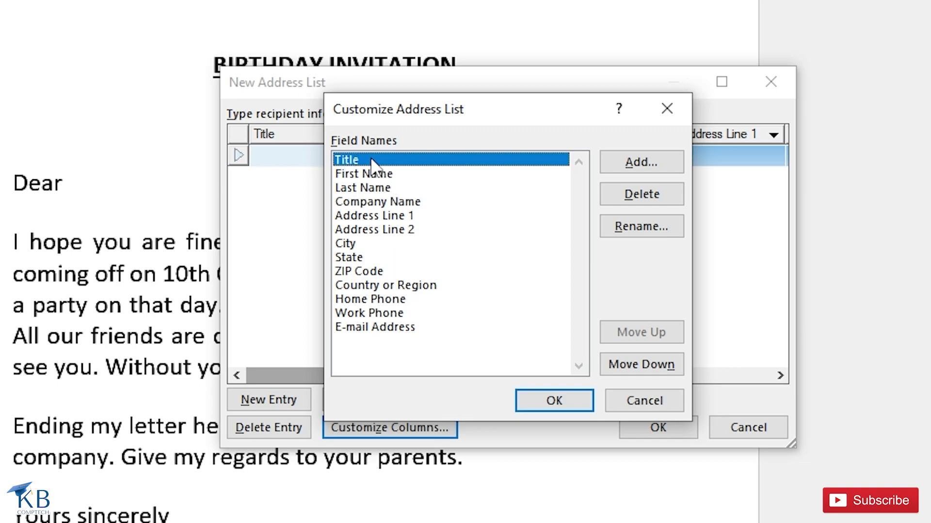
click(645, 196)
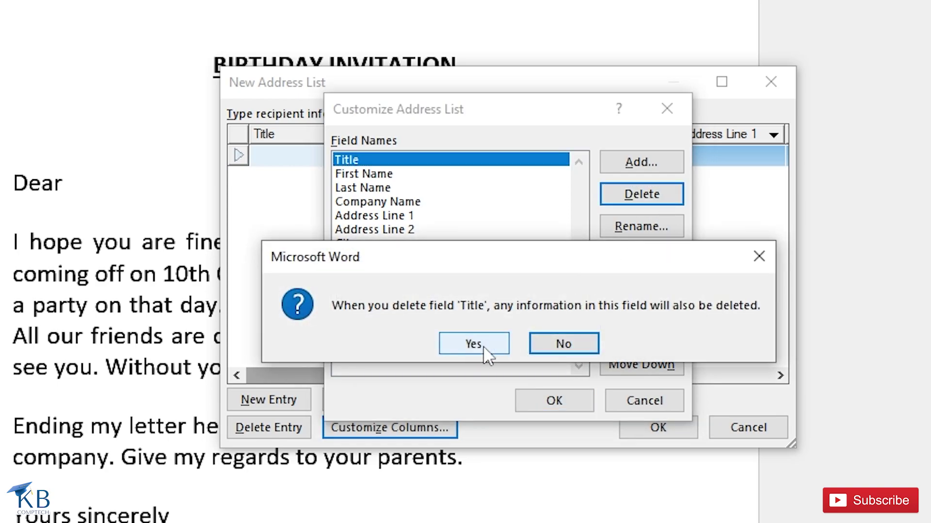
click(483, 346)
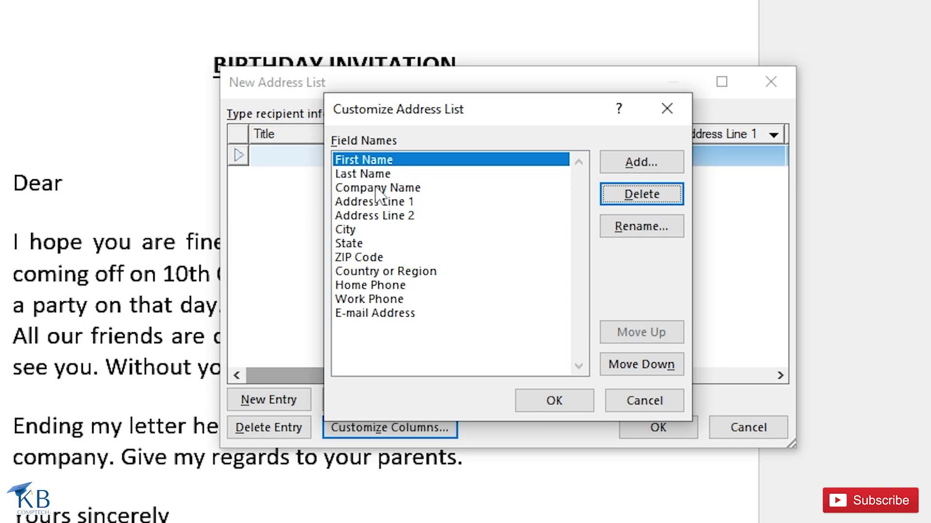
click(373, 189)
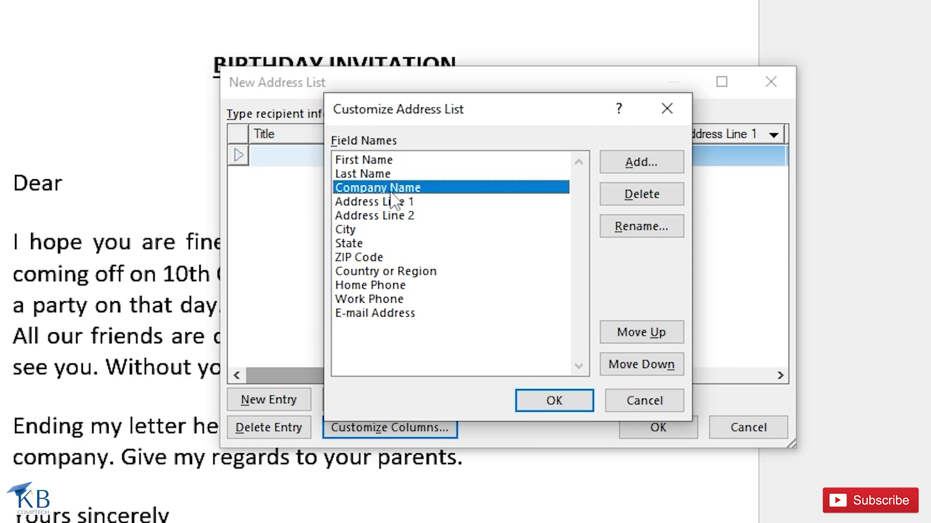
click(632, 196)
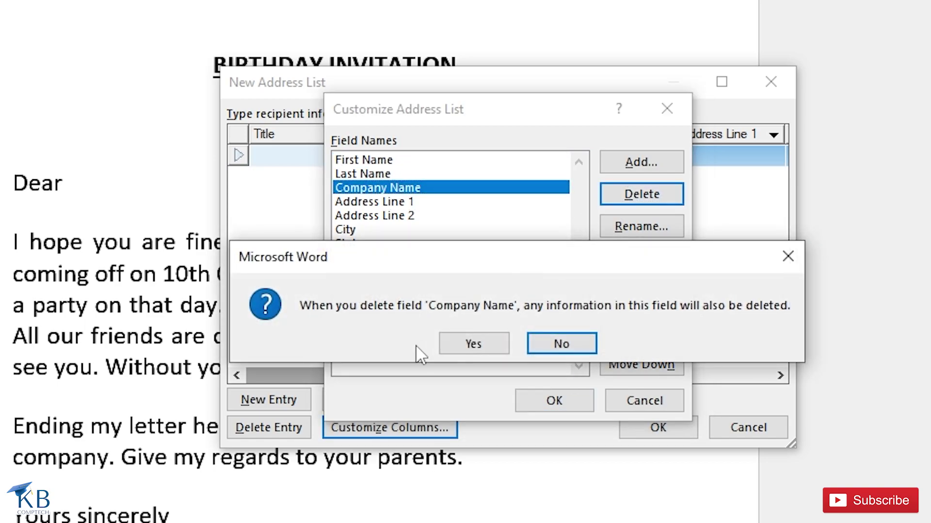
click(468, 345)
click(407, 188)
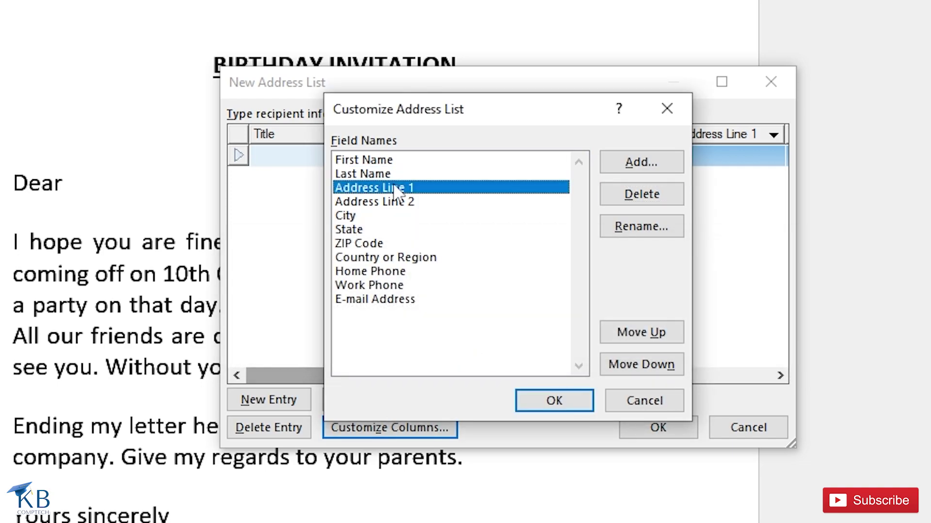
click(408, 201)
click(407, 189)
click(401, 201)
click(632, 190)
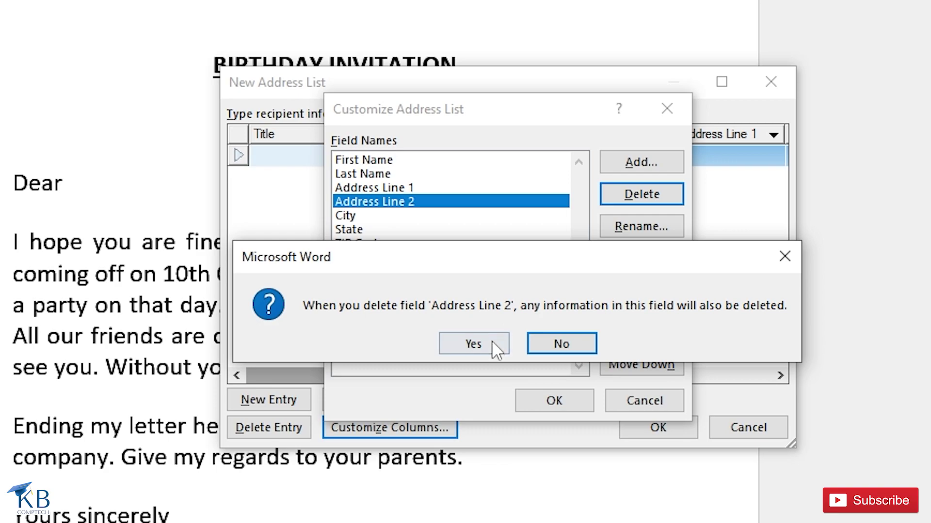
click(491, 341)
Step: Delete the State and Country or Region fields
click(355, 217)
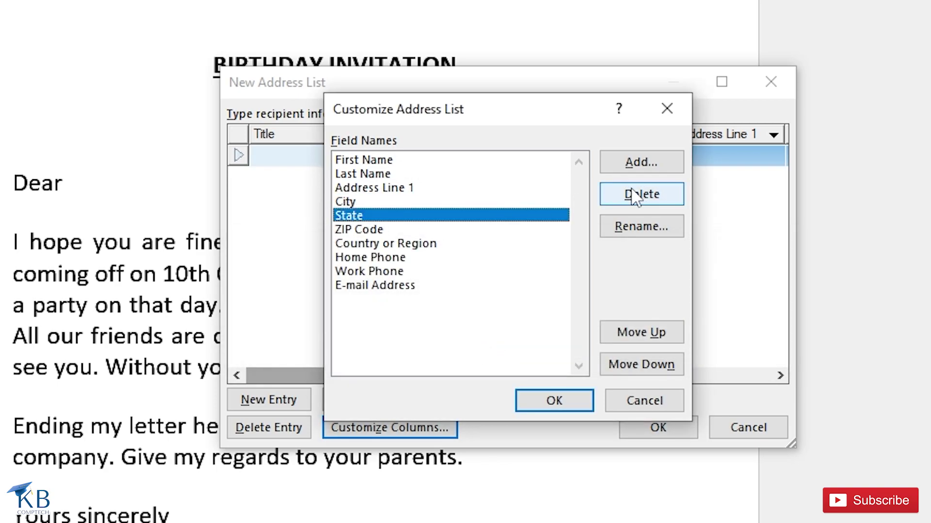
click(634, 194)
click(468, 346)
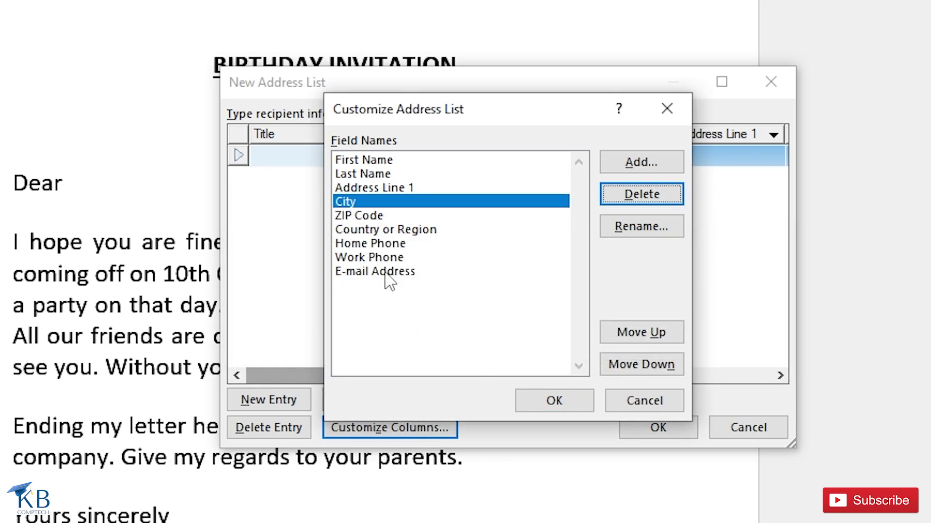
click(367, 216)
click(388, 231)
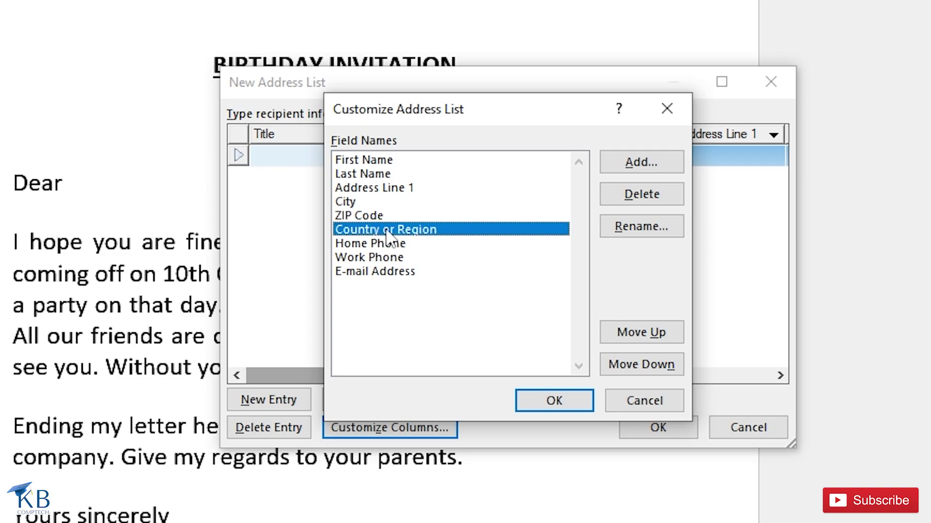
click(659, 193)
click(456, 340)
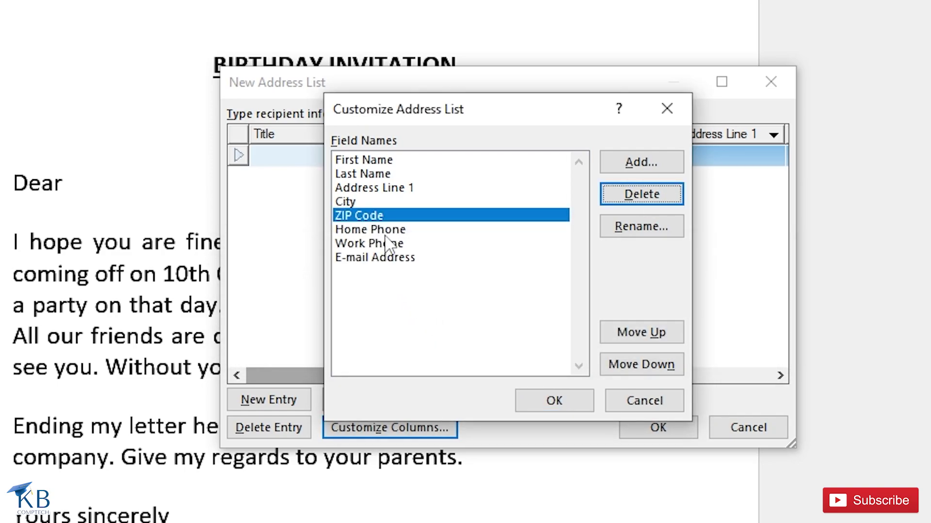
Step: Delete the Home Phone, Work Phone and E-mail Address fields
click(428, 231)
click(647, 198)
click(445, 344)
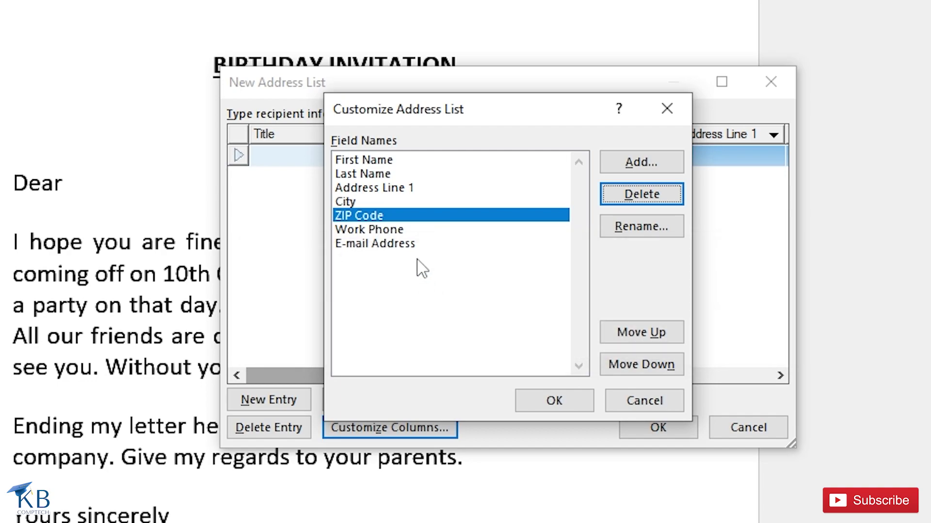
click(417, 231)
click(633, 199)
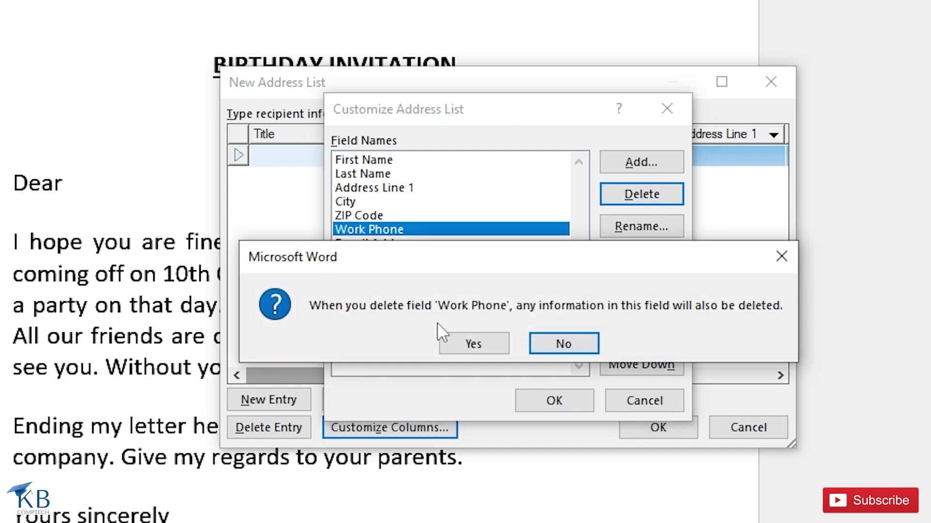
click(469, 348)
click(459, 232)
click(640, 192)
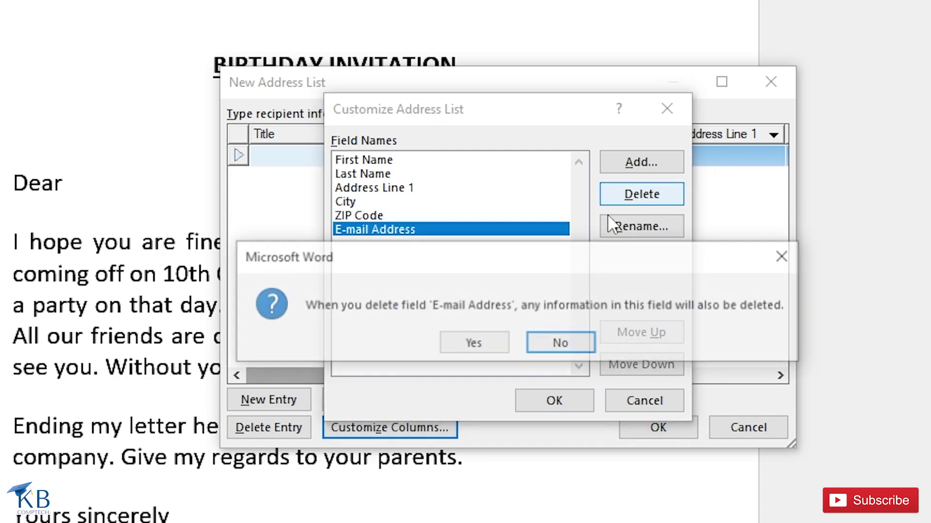
click(479, 348)
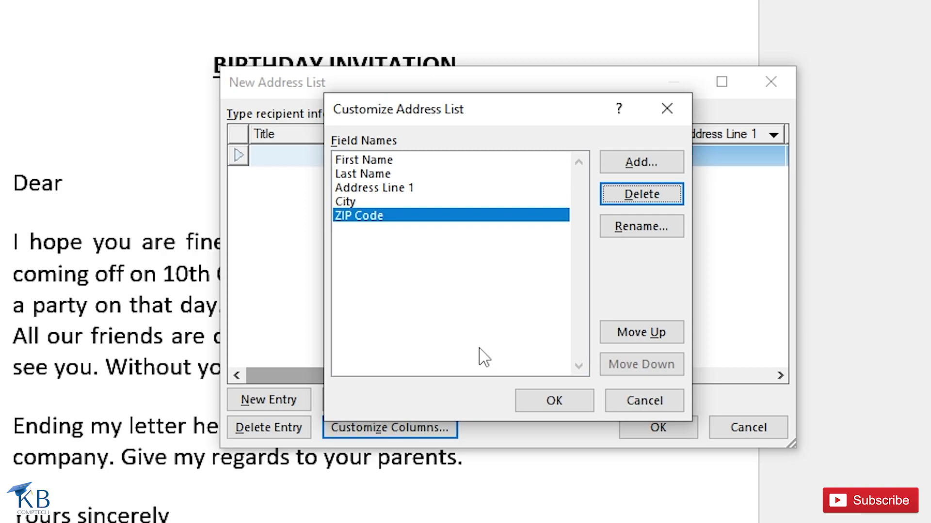
Step: Rename the Address Line 1 field to Address
click(380, 187)
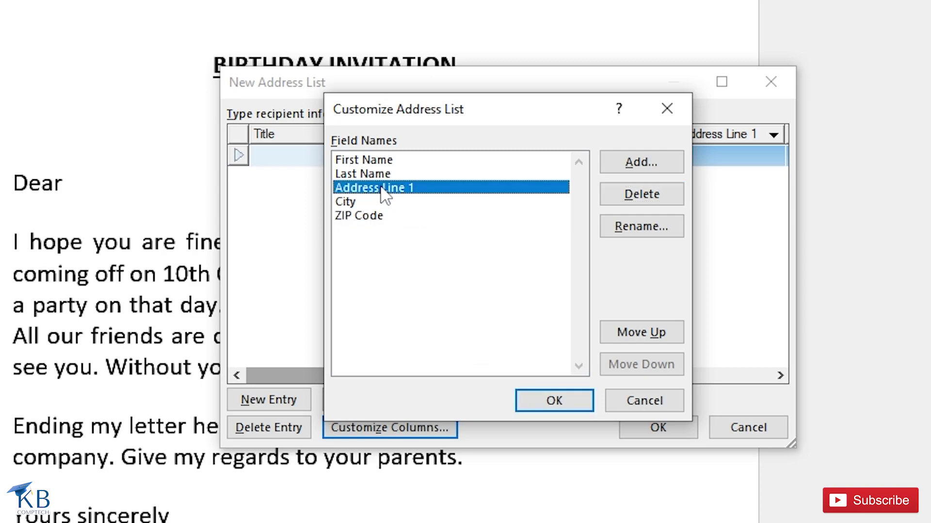
click(637, 237)
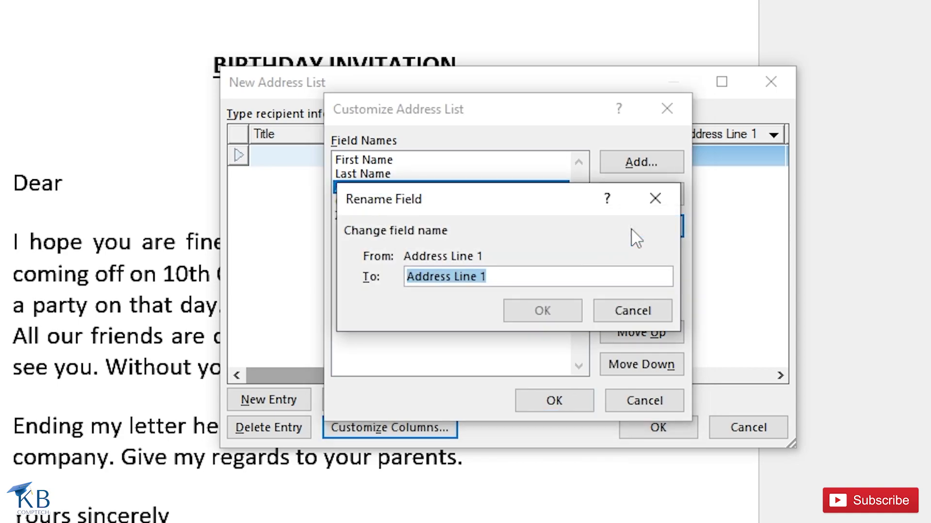
text(A)
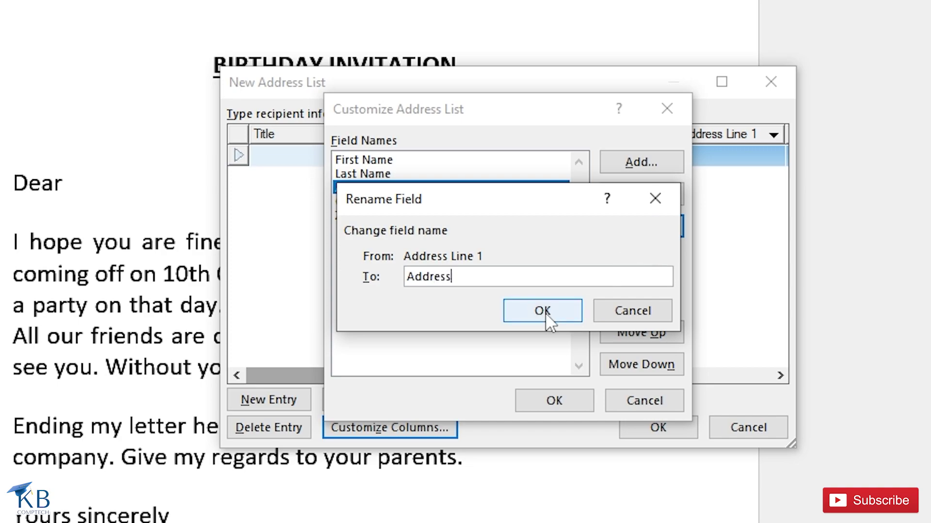
click(533, 318)
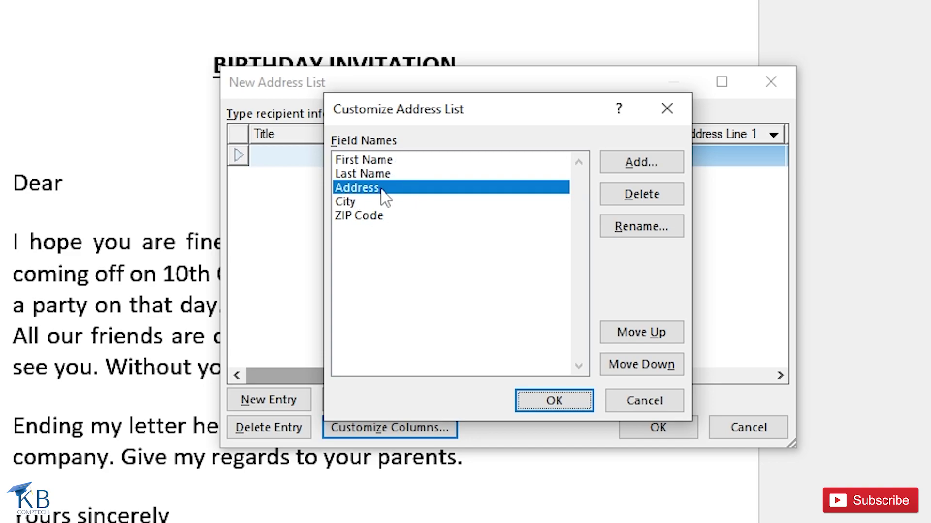
Step: With ZIP Code selected, open the Add Field dialog and cancel it without adding anything
click(359, 217)
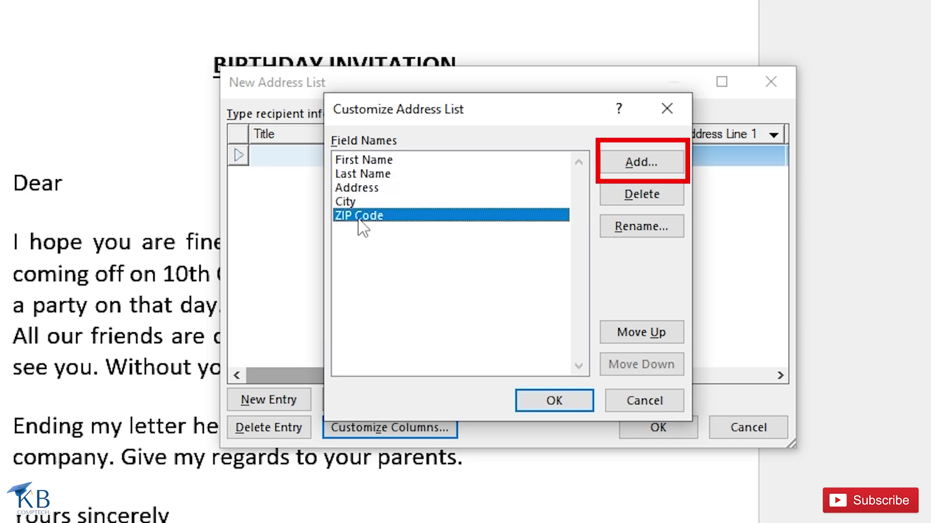
click(641, 163)
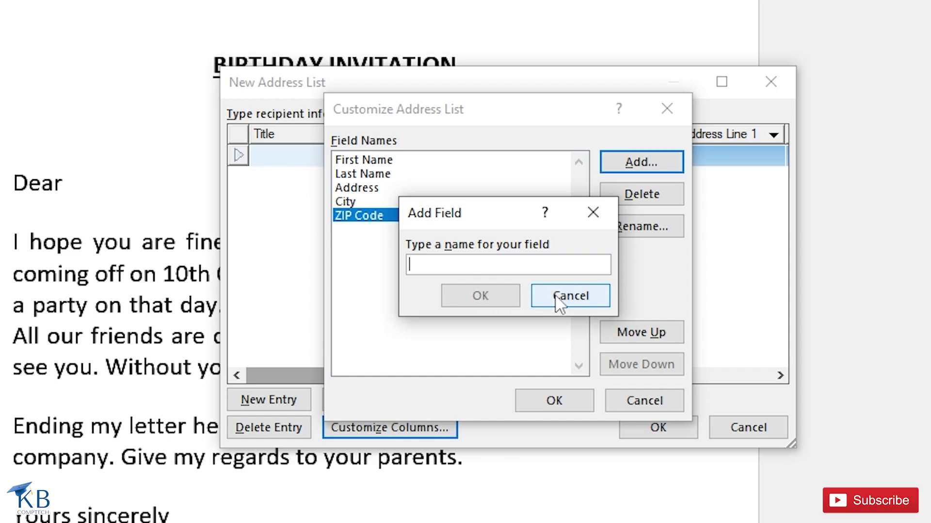
click(570, 297)
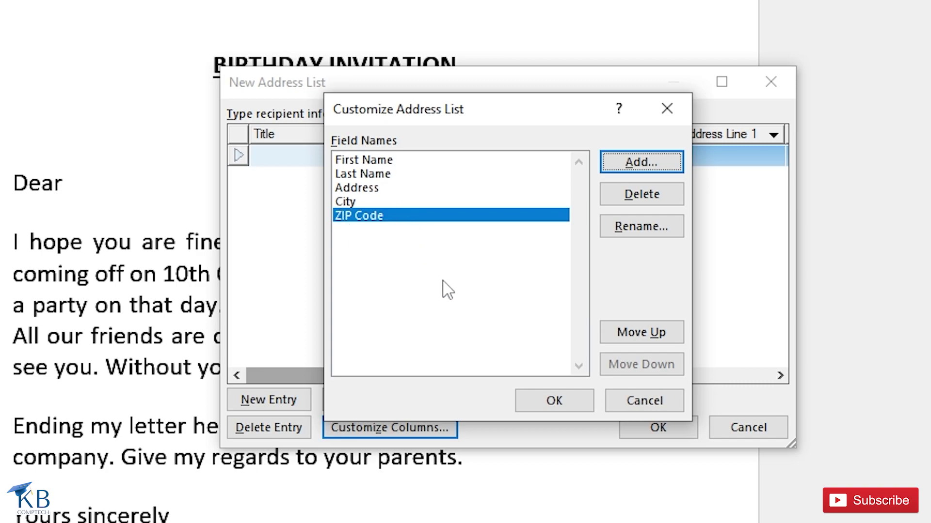
Step: Apply the five custom columns and enter the first recipient's first name, address, city and ZIP code
click(554, 401)
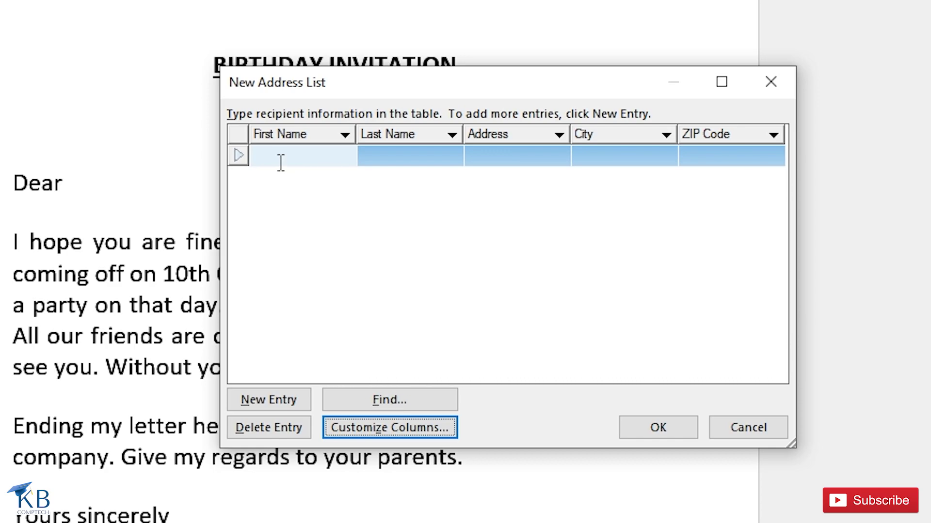
click(259, 159)
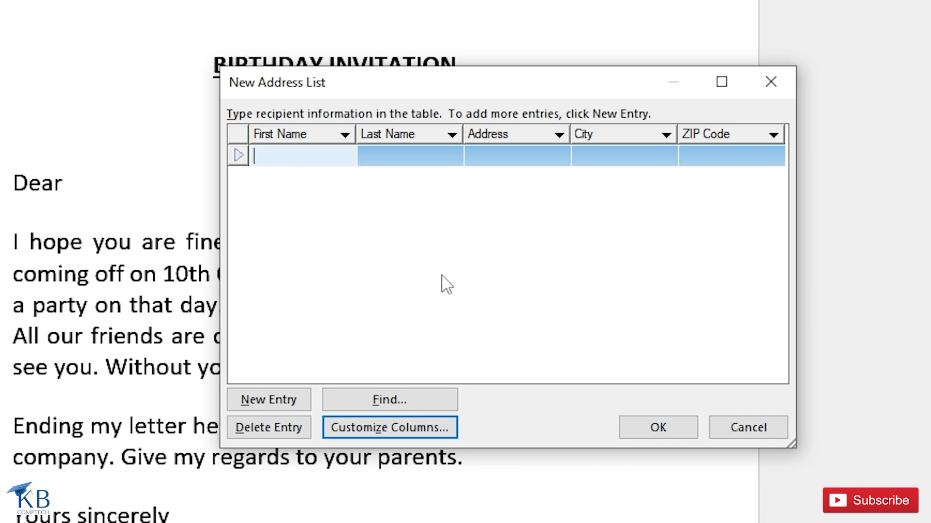
text(Ajay)
key(Tab)
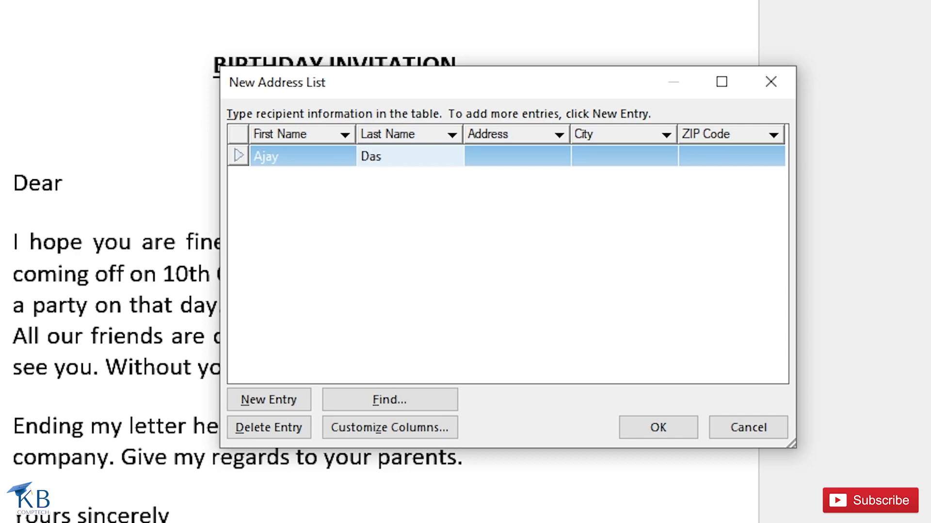
key(Tab)
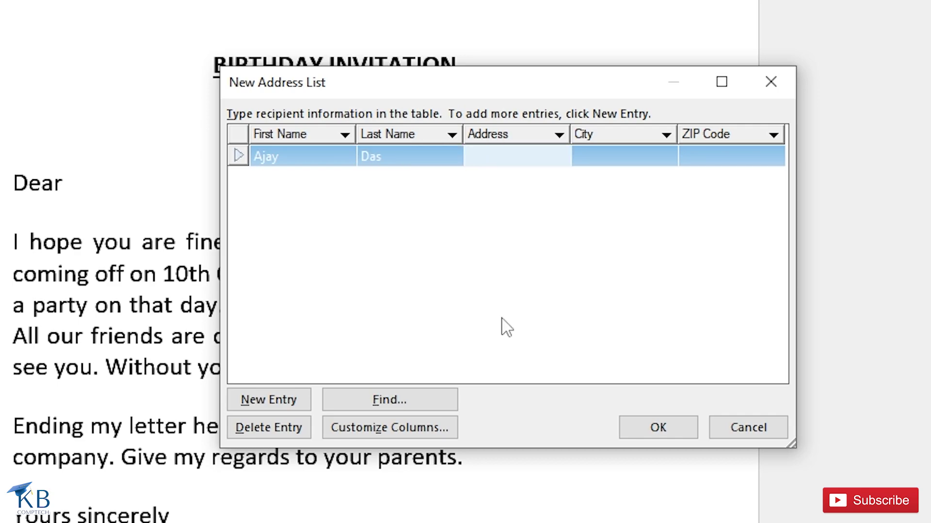
text(r, Madhyamgram`)
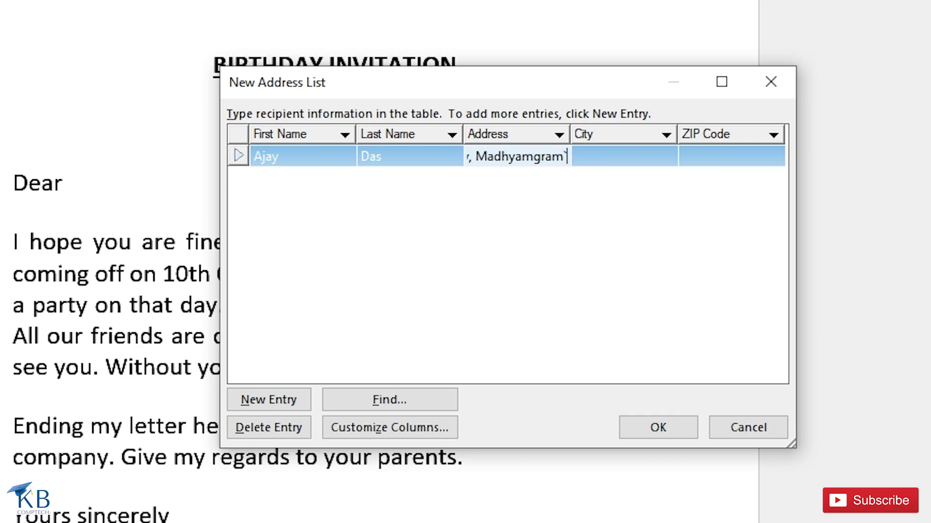
key(Tab)
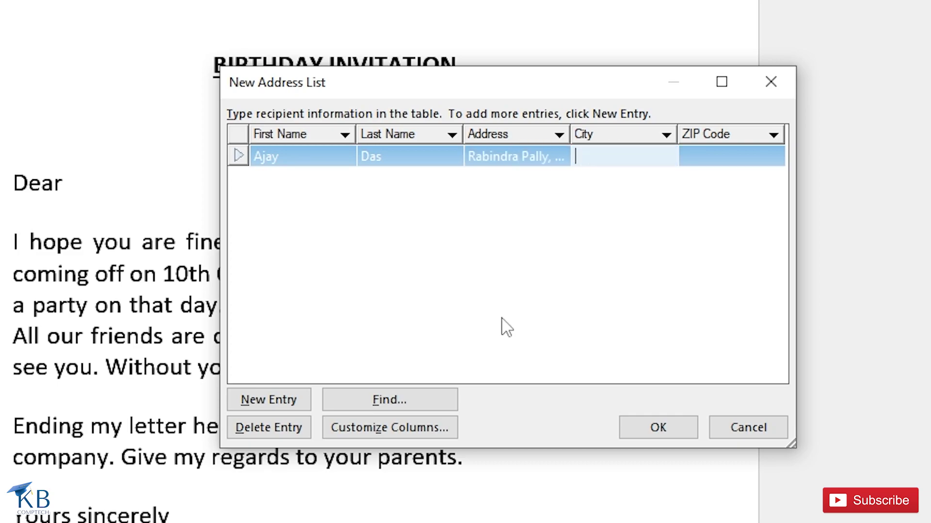
text(Kolkata)
key(Tab)
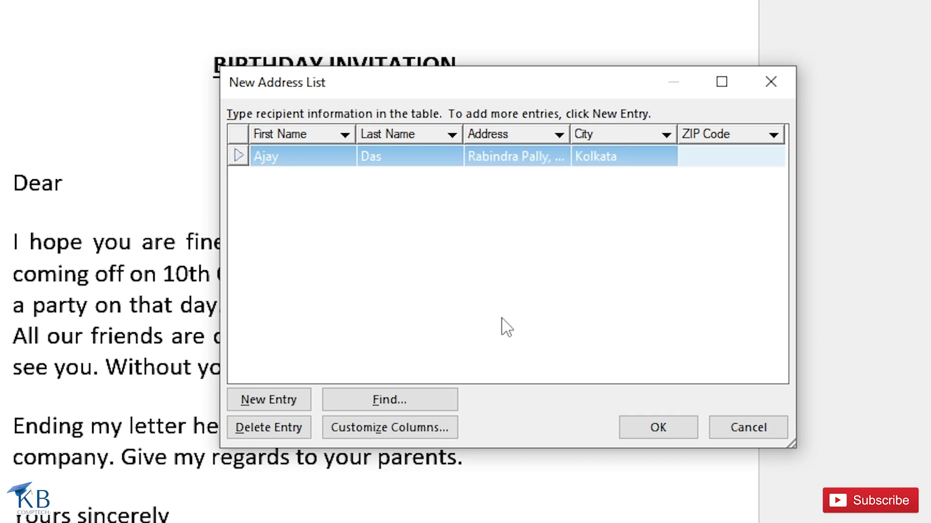
text(700130)
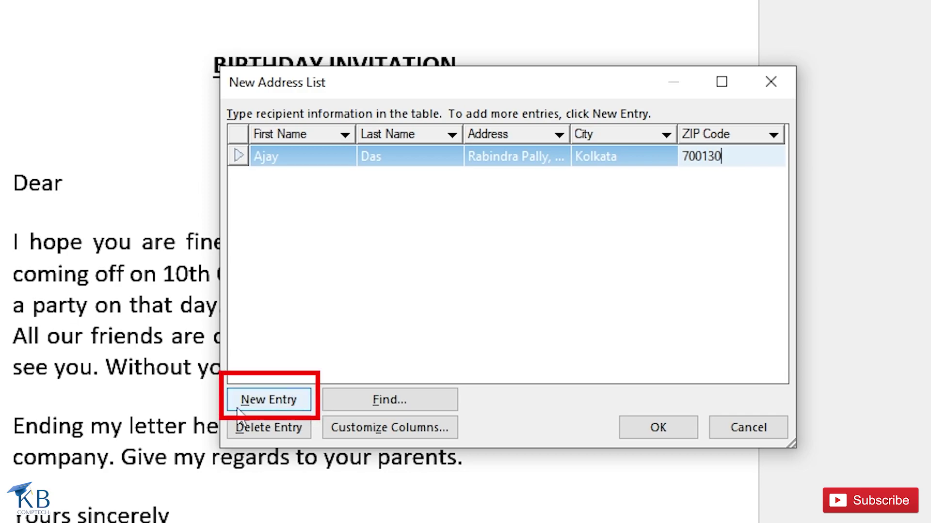
Step: Add a new blank entry row for the next recipient
click(272, 402)
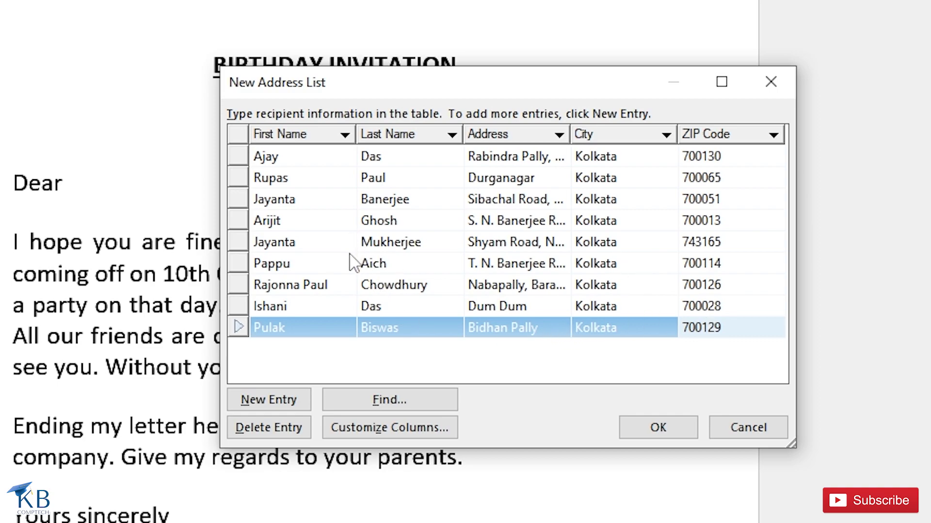
click(268, 223)
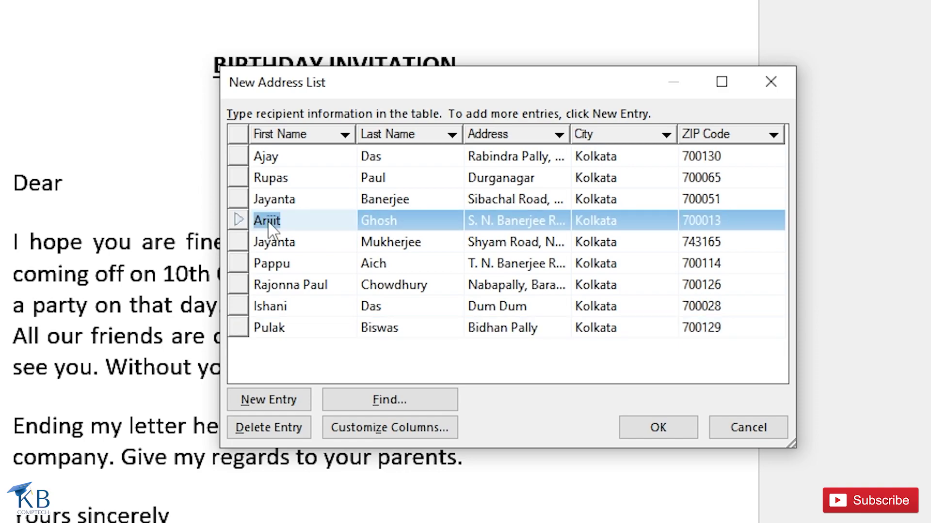
click(266, 430)
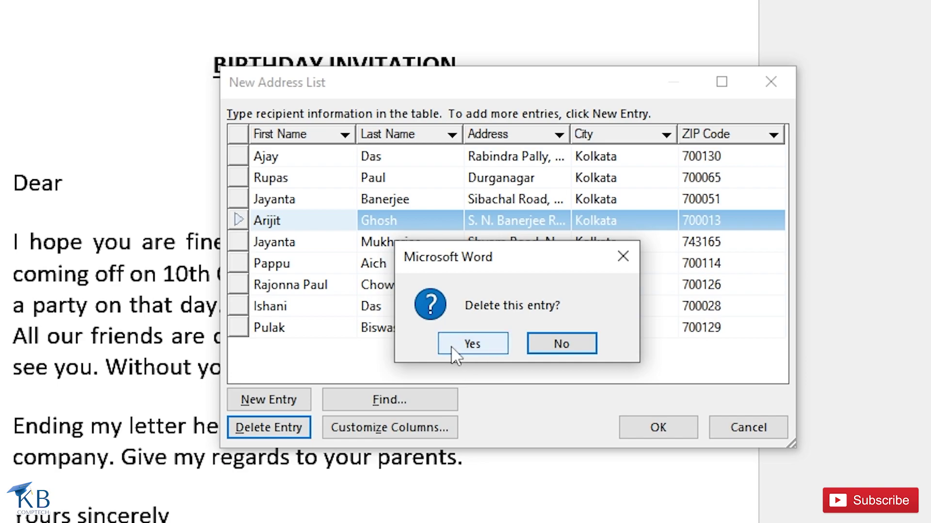
click(559, 346)
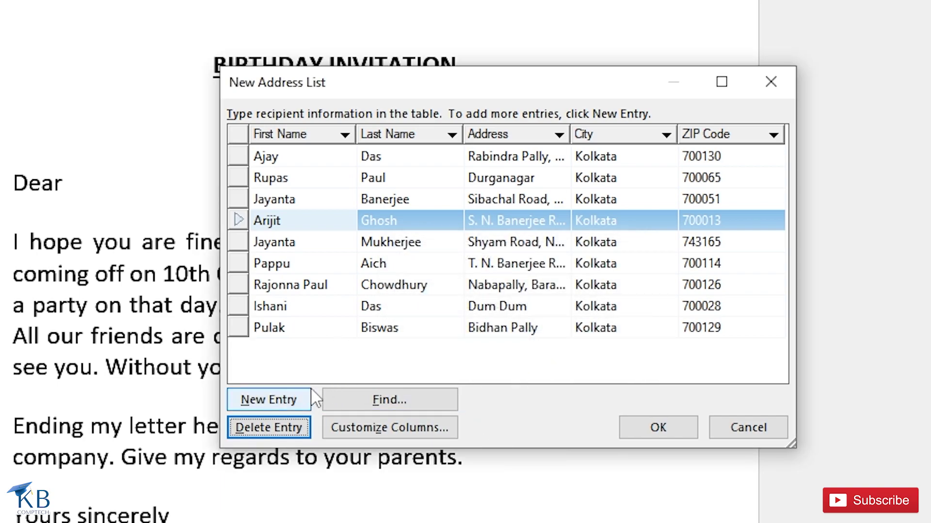
click(280, 328)
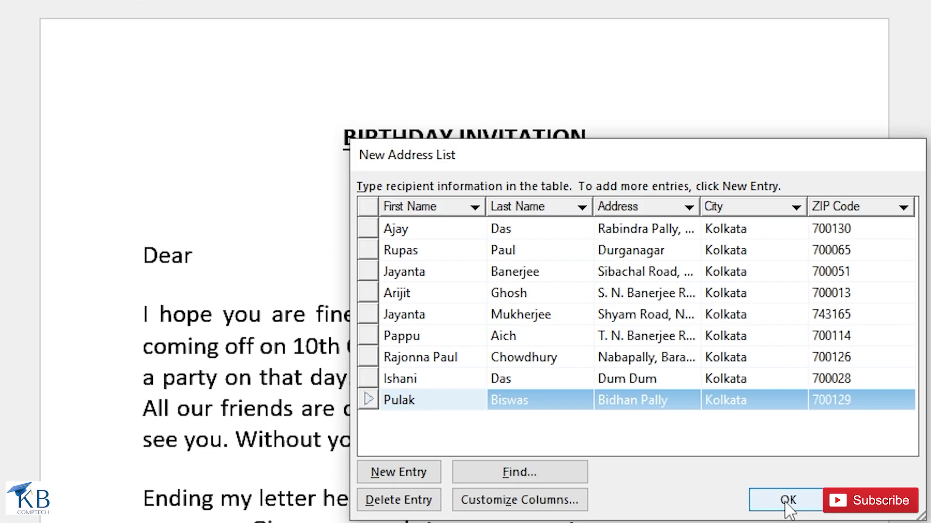
Step: Close the New Address List and save it as birthday.mdb
click(657, 428)
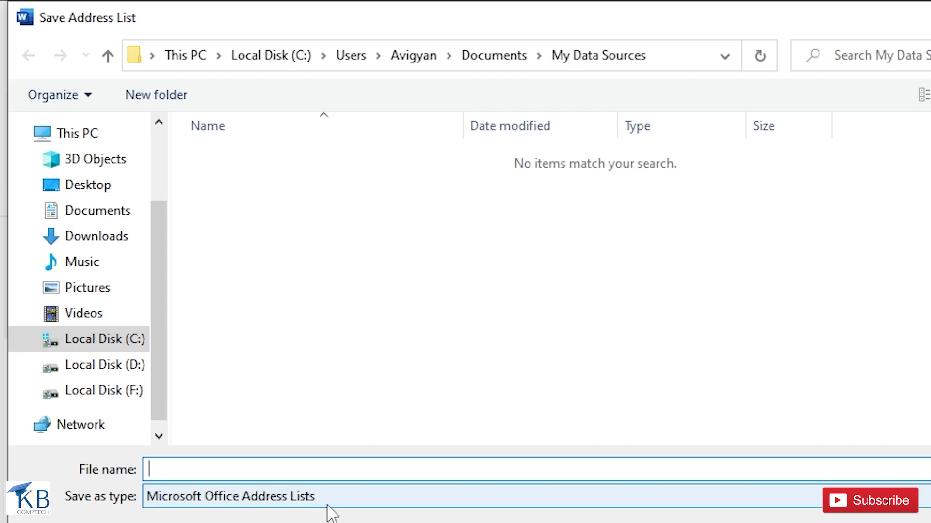
text(irthday)
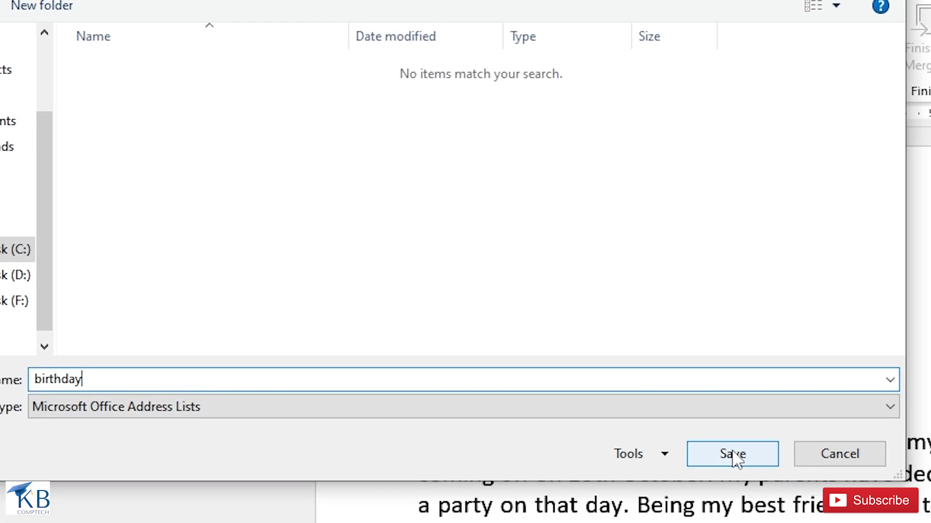
click(734, 453)
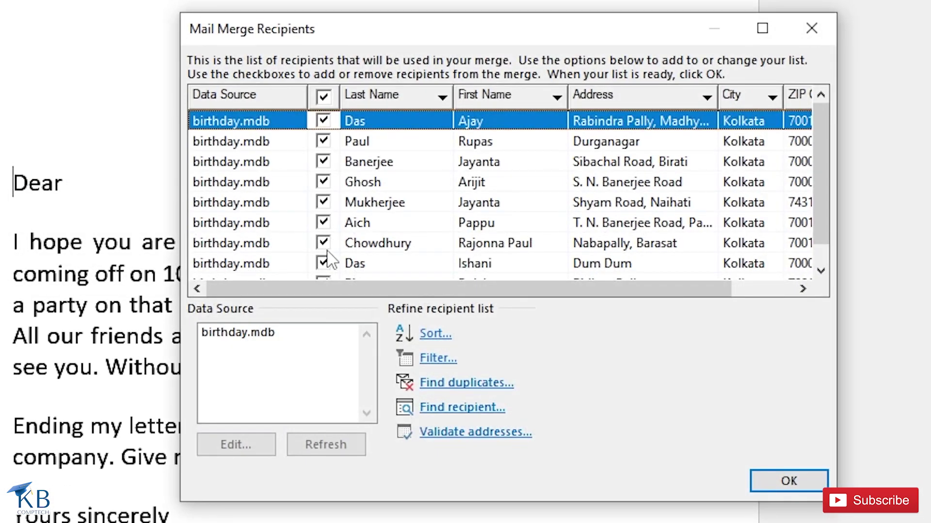
scroll(827, 155, down, 1)
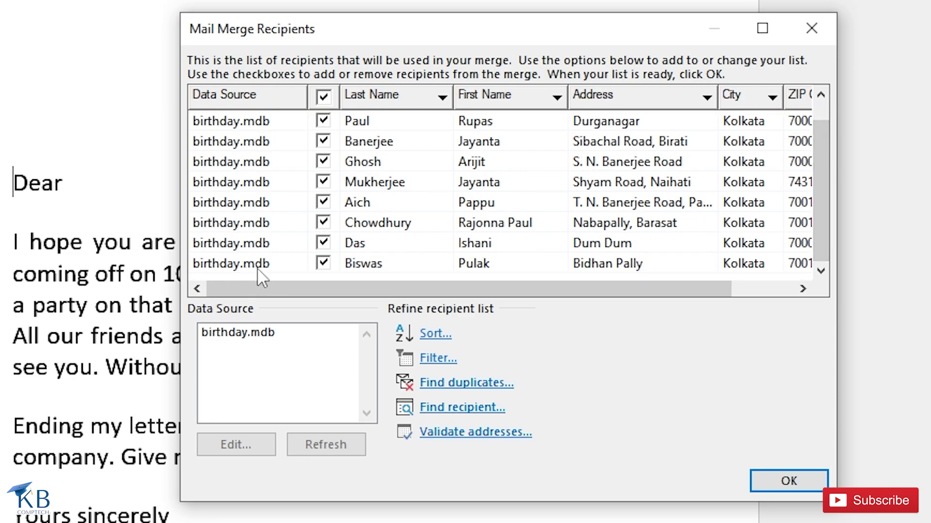
mouse_move(252, 289)
mouse_down()
mouse_move(365, 289)
mouse_move(250, 290)
mouse_up()
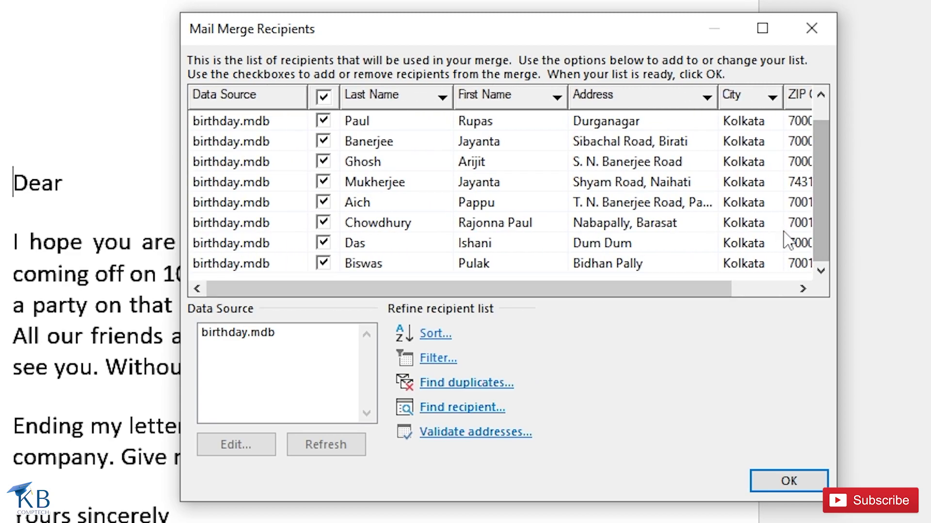
drag(815, 219, 823, 180)
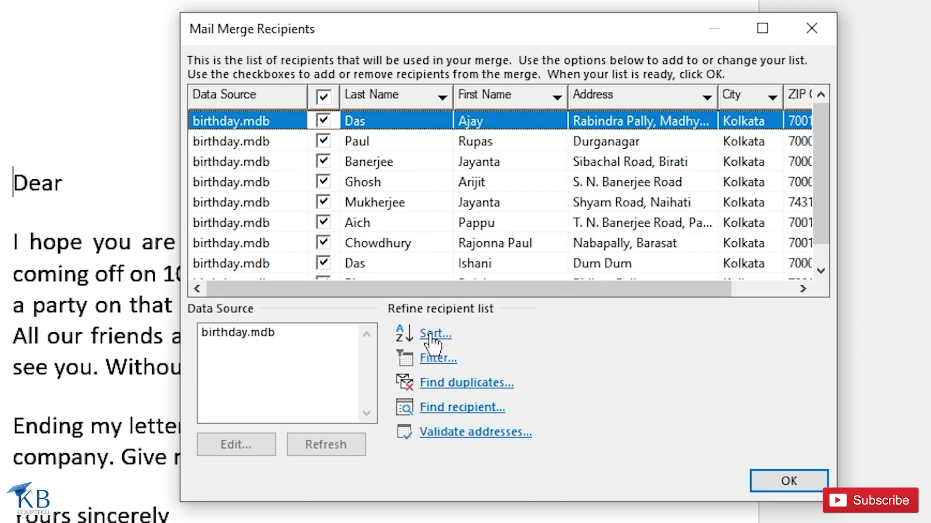
click(259, 339)
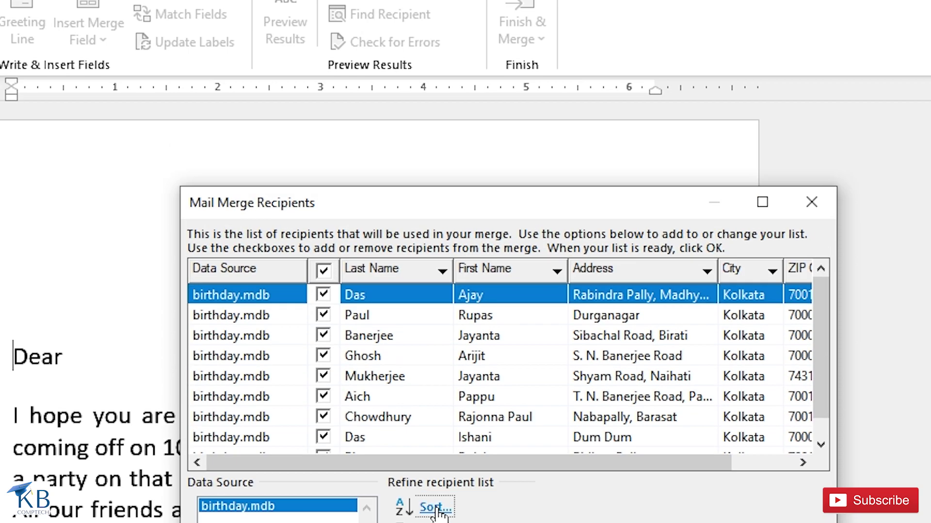
click(436, 334)
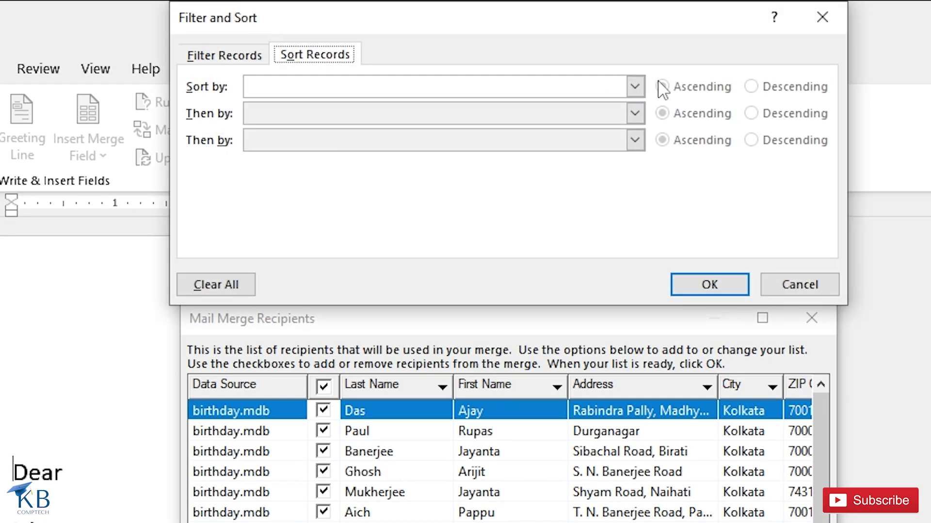
click(635, 86)
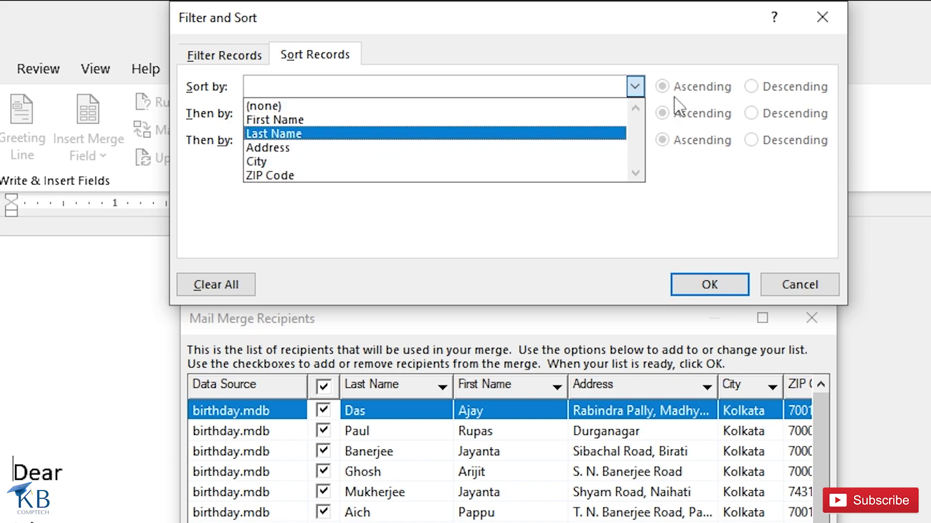
click(814, 284)
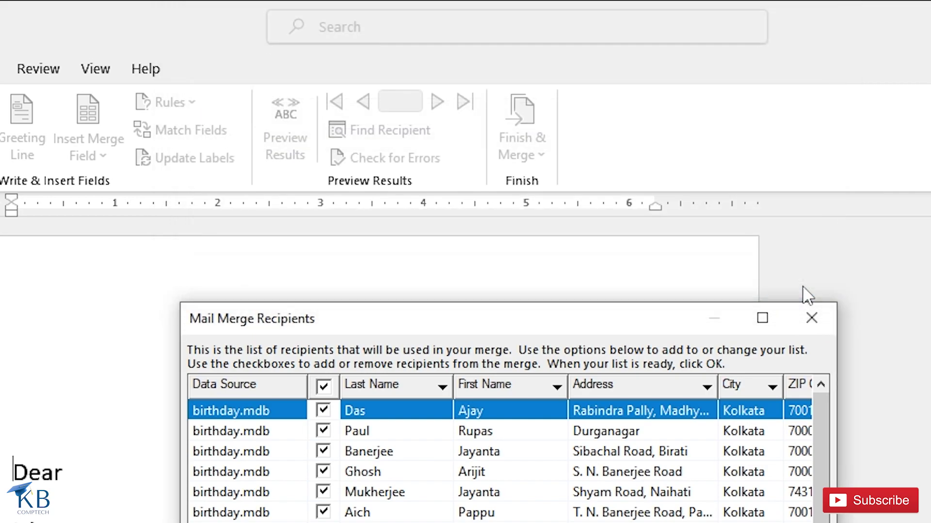
click(436, 522)
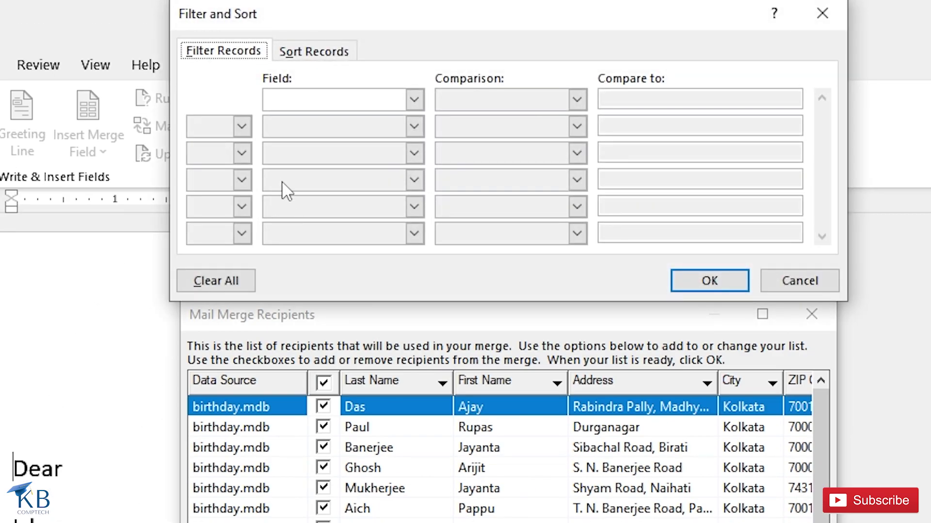
click(414, 99)
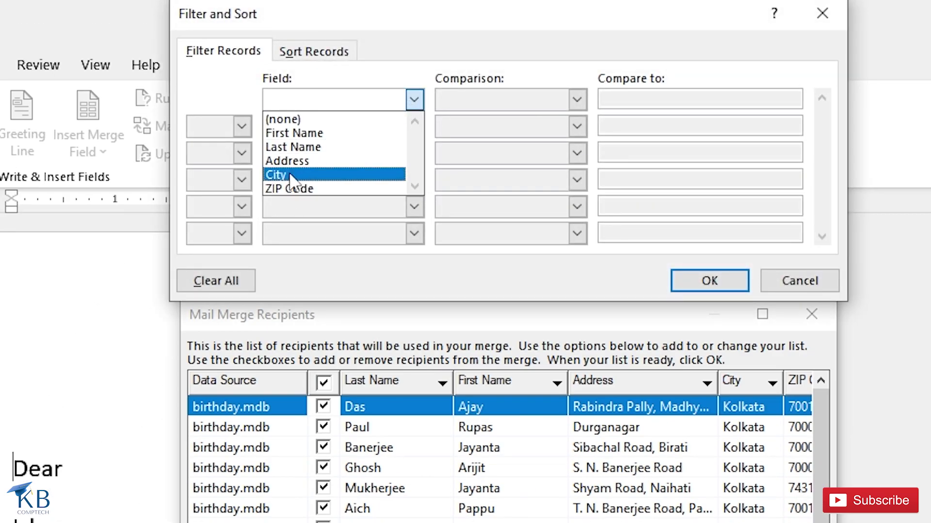
click(815, 284)
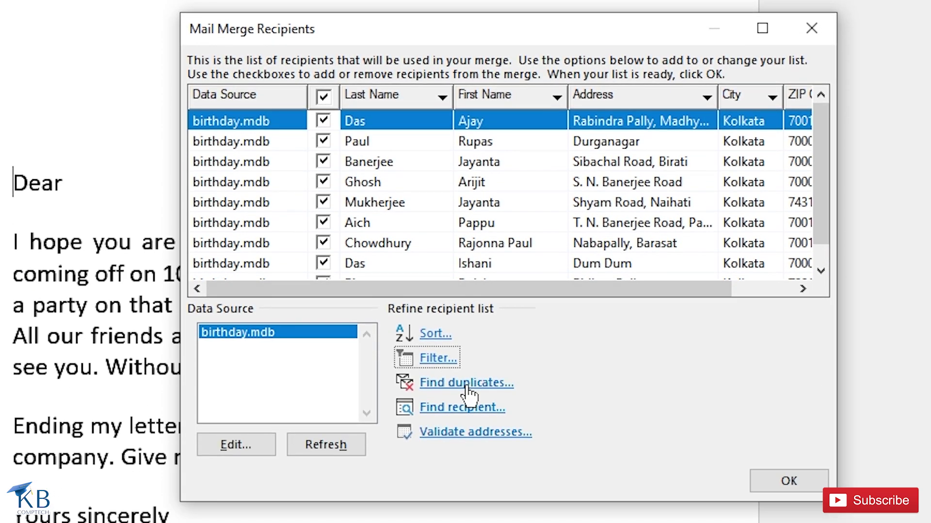
click(443, 383)
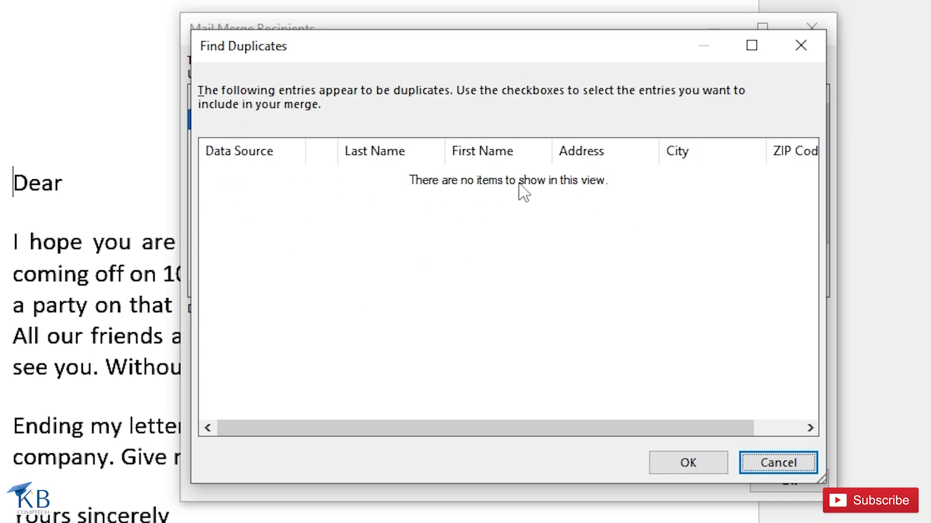
click(772, 469)
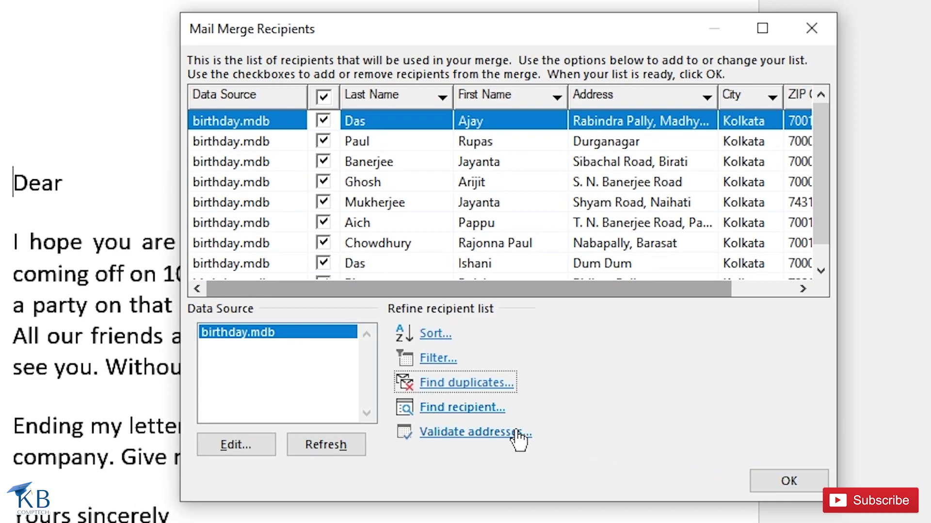
Step: Search the recipient list for a recipient's first name, then close the Find dialog
click(451, 409)
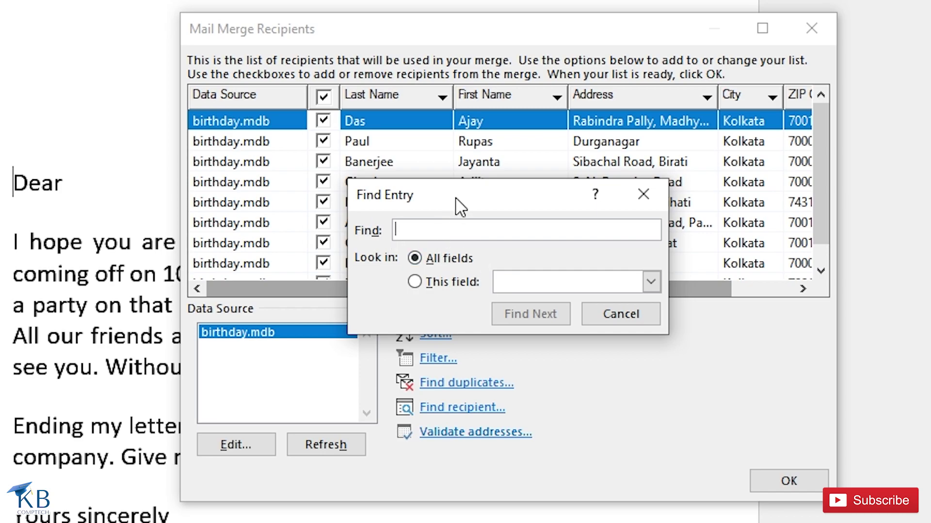
text(Jayanta)
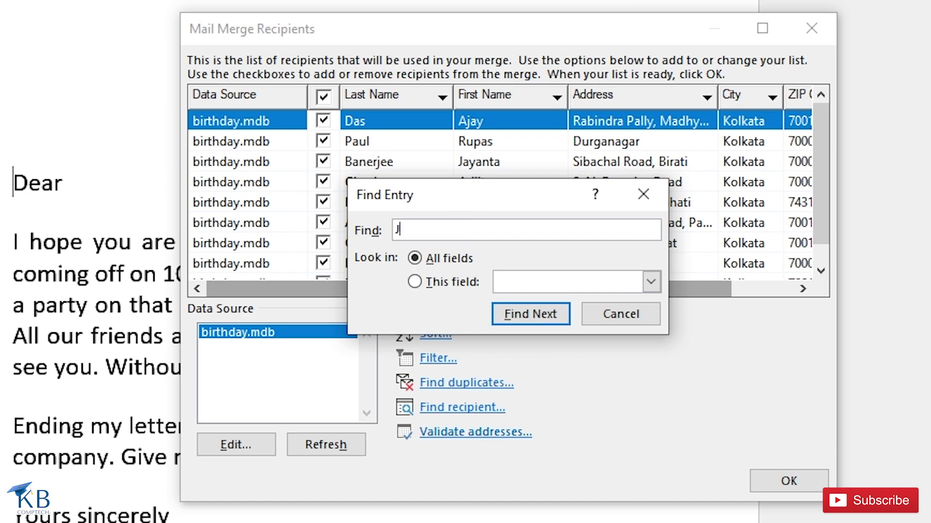
click(540, 316)
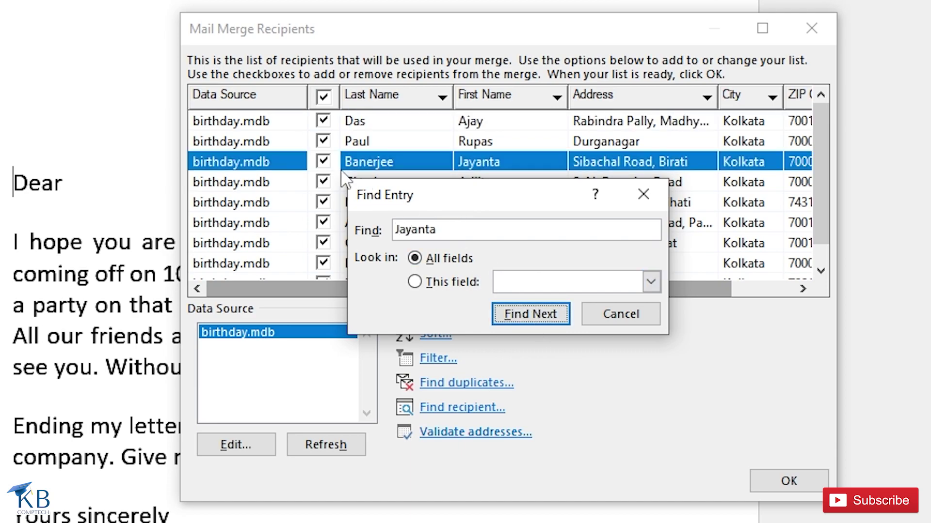
drag(510, 209, 543, 251)
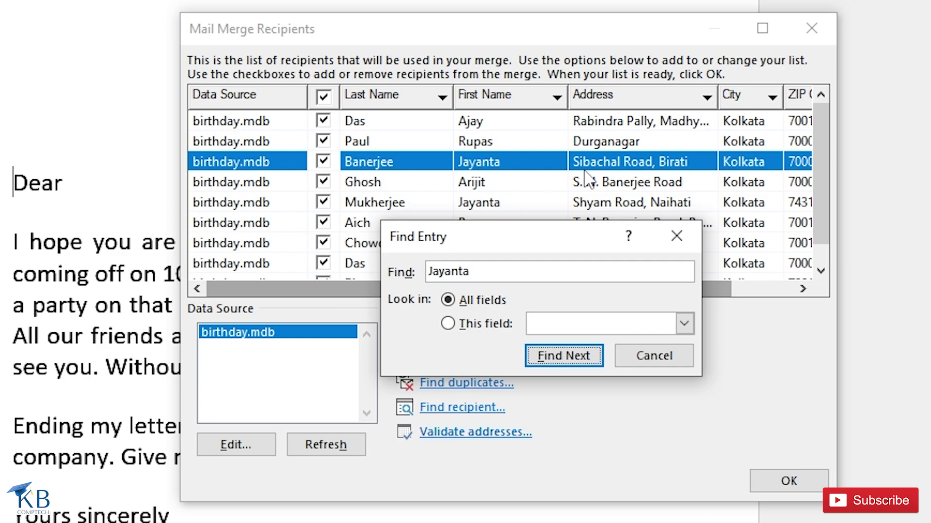
click(669, 360)
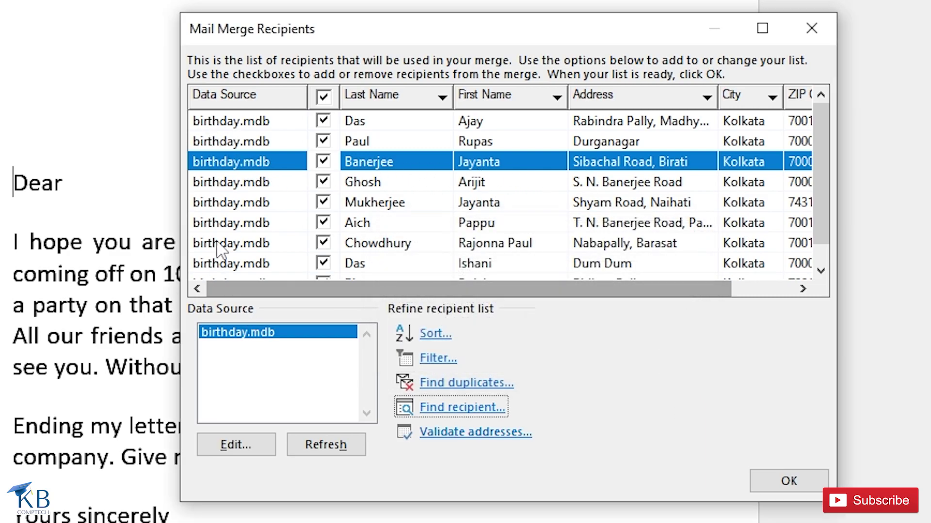
Step: Accept the Mail Merge Recipients list and close the Mail Merge pane
click(789, 481)
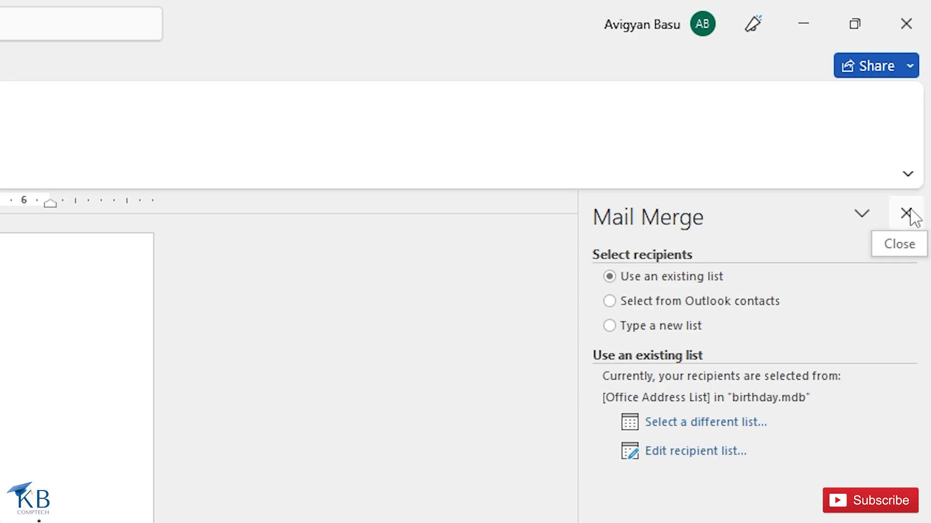
click(908, 214)
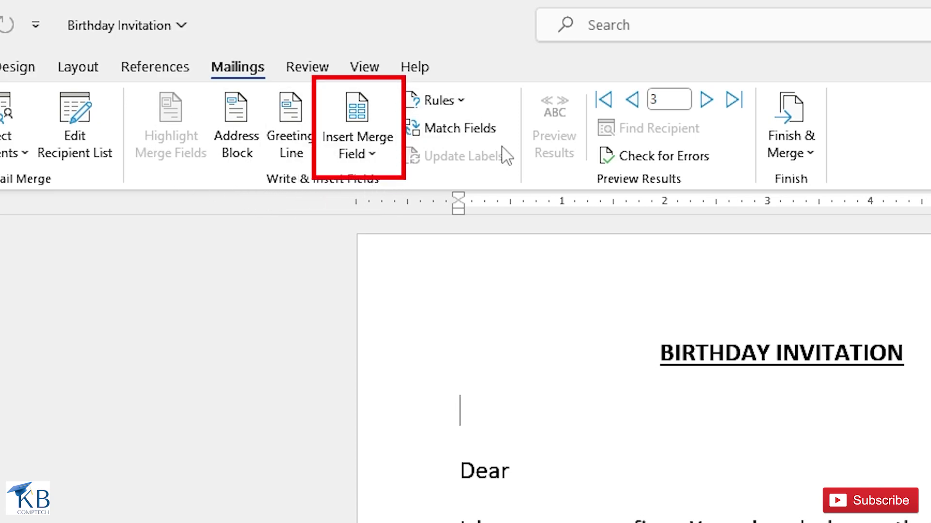
Step: Insert the First_Name and Last_Name merge fields on the line above the greeting
click(372, 154)
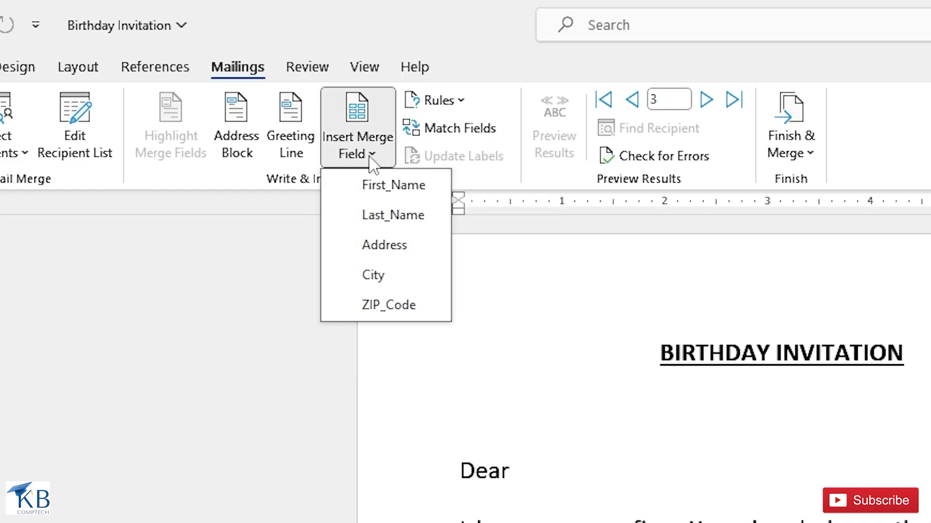
click(380, 199)
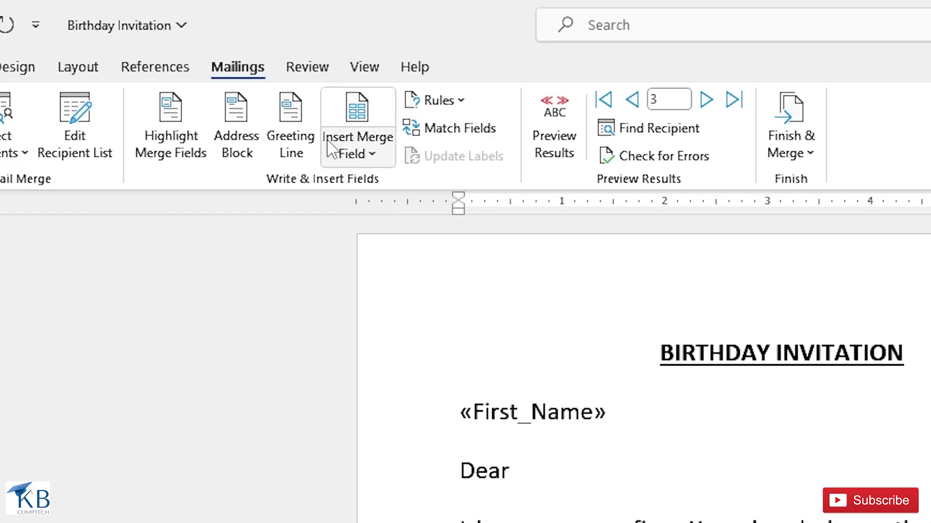
click(370, 153)
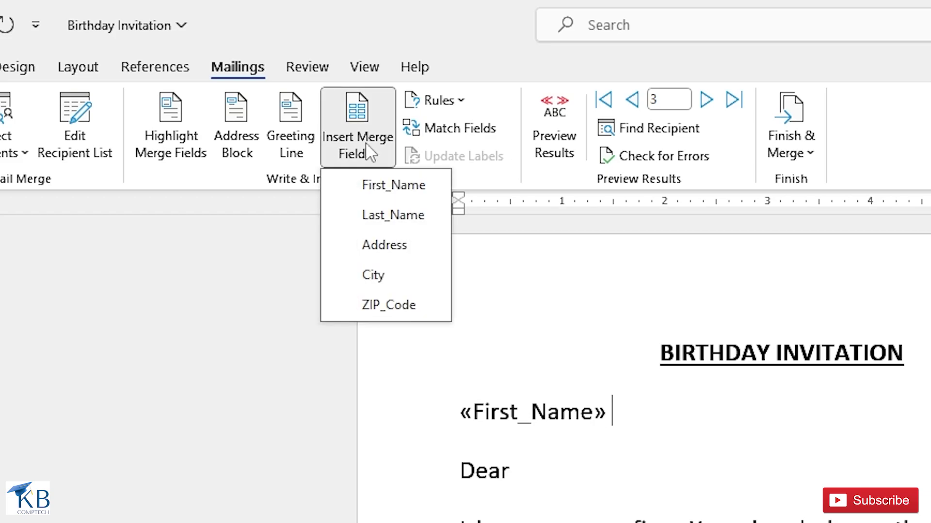
click(392, 217)
key(Return)
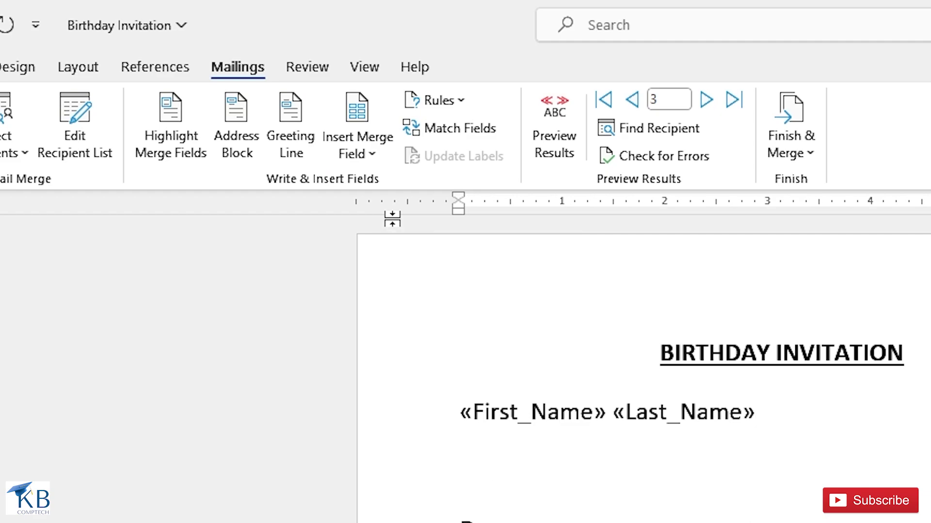
Step: Add an Address line, then a City - ZIP_Code line of merge fields below the name
click(369, 154)
click(396, 247)
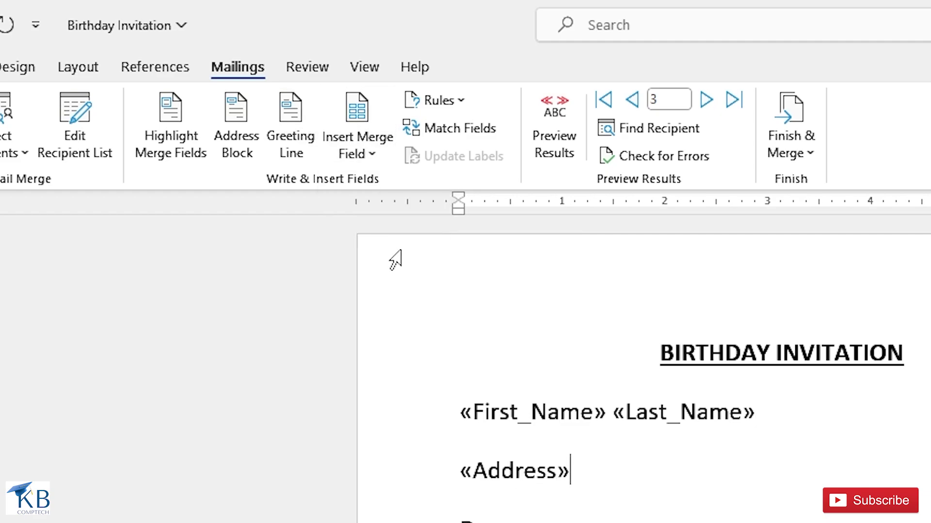
key(Return)
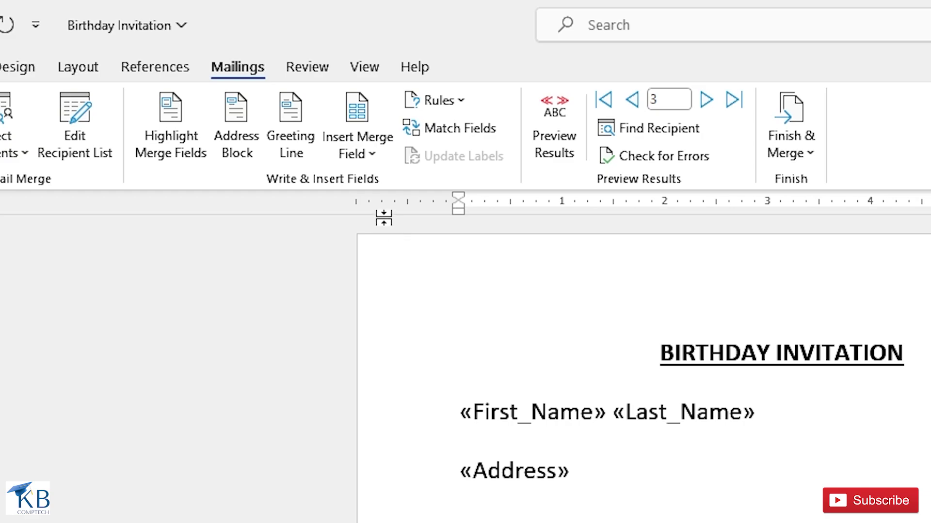
click(371, 153)
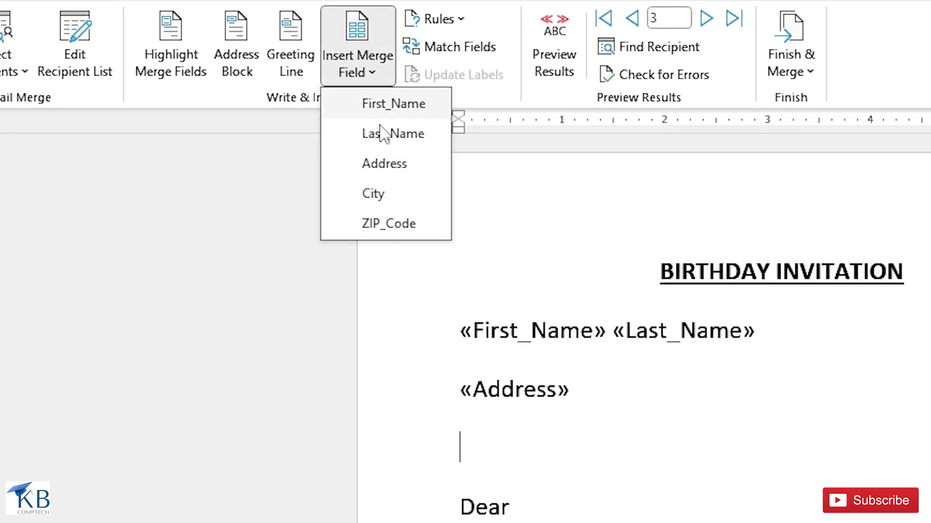
click(379, 198)
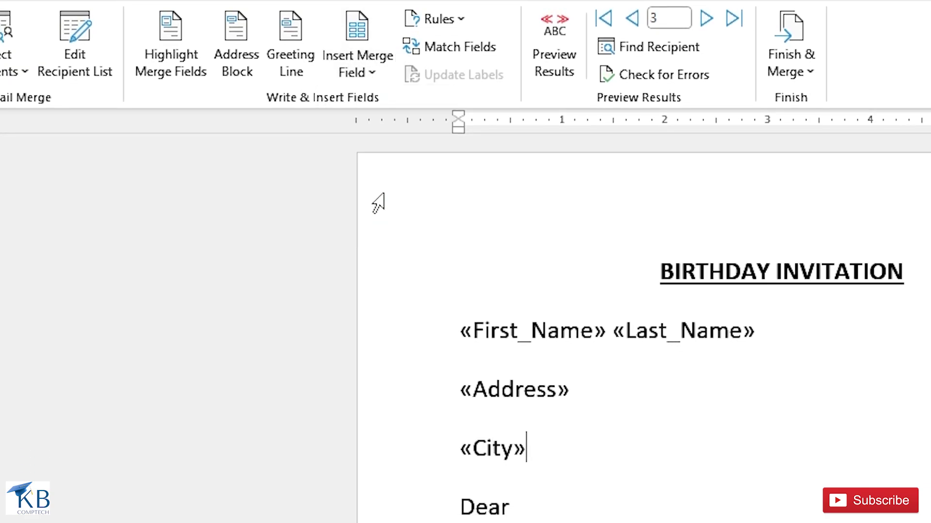
text(-)
click(359, 77)
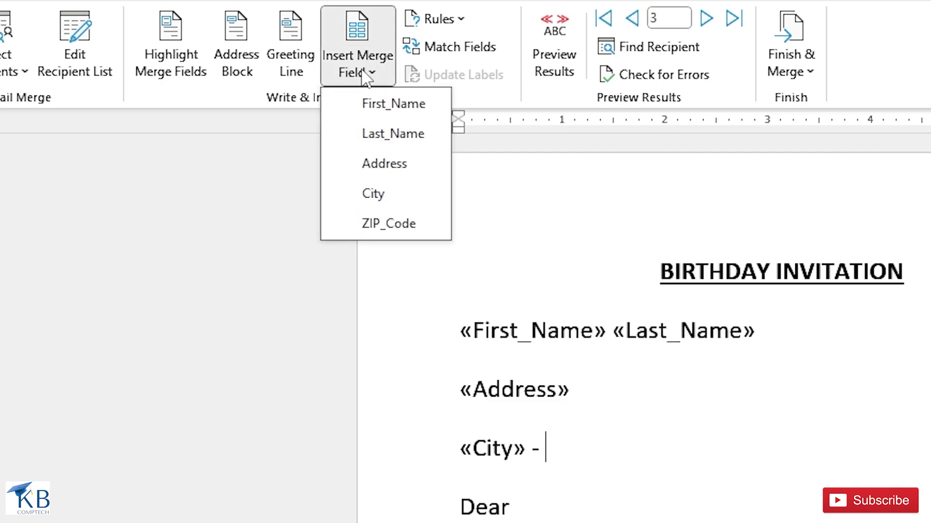
click(390, 227)
Step: Make the greeting read 'Dear «First_Name»,'
click(517, 505)
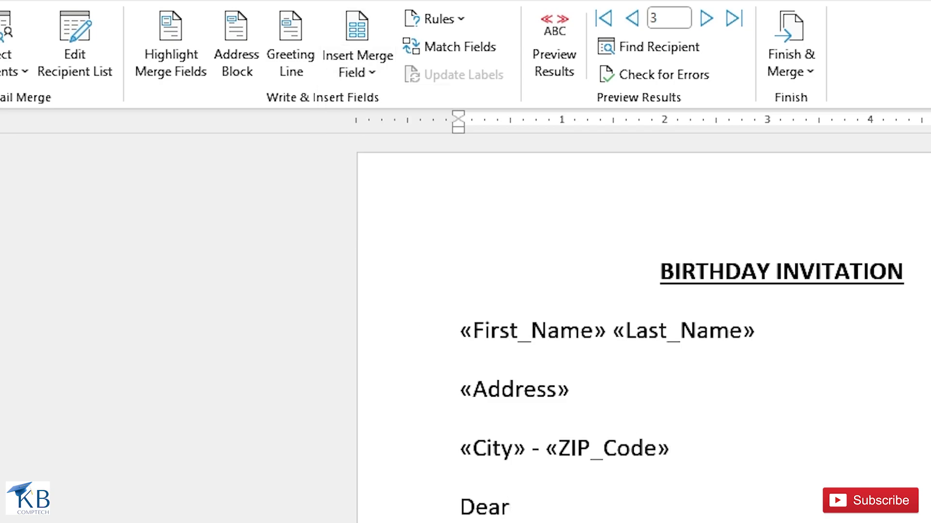
click(359, 77)
click(367, 113)
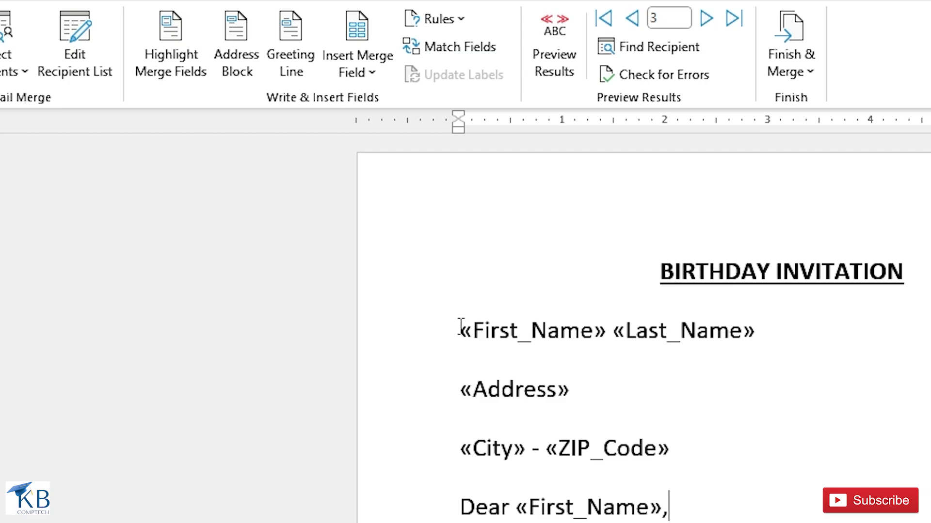
Step: Lower the paragraph spacing after the name and address lines from 19.2 pt to 6 pt
drag(459, 326, 625, 406)
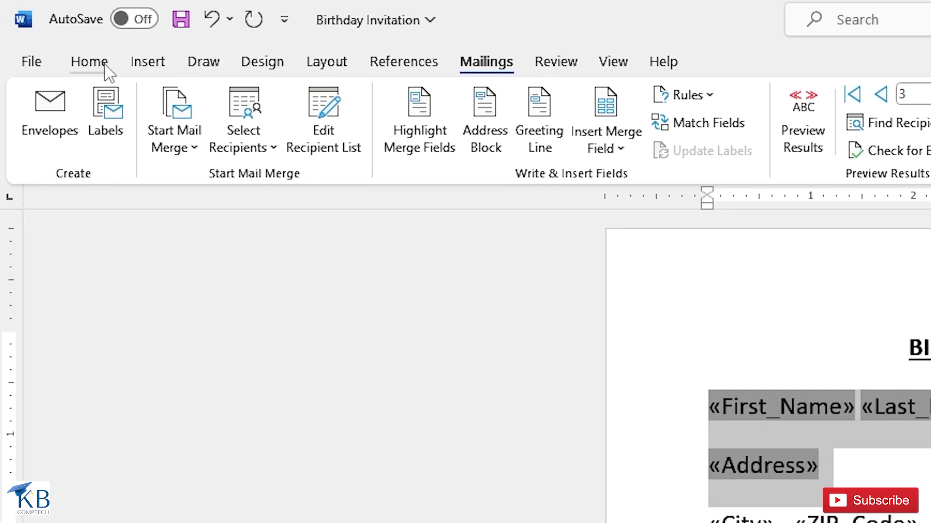
click(104, 67)
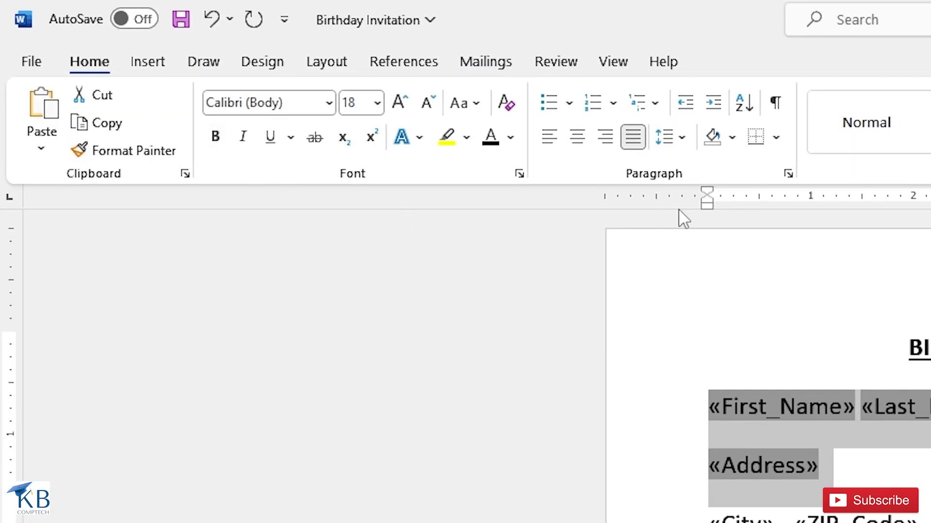
click(787, 174)
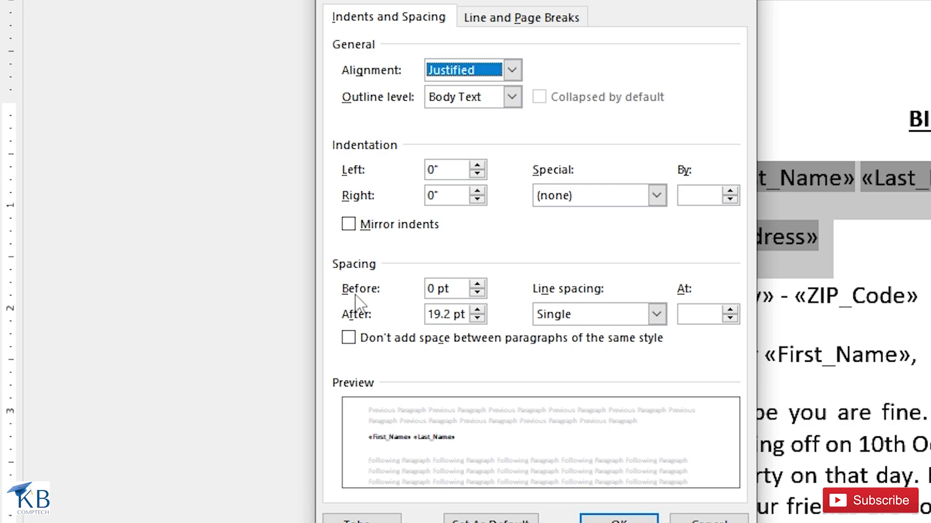
click(478, 319)
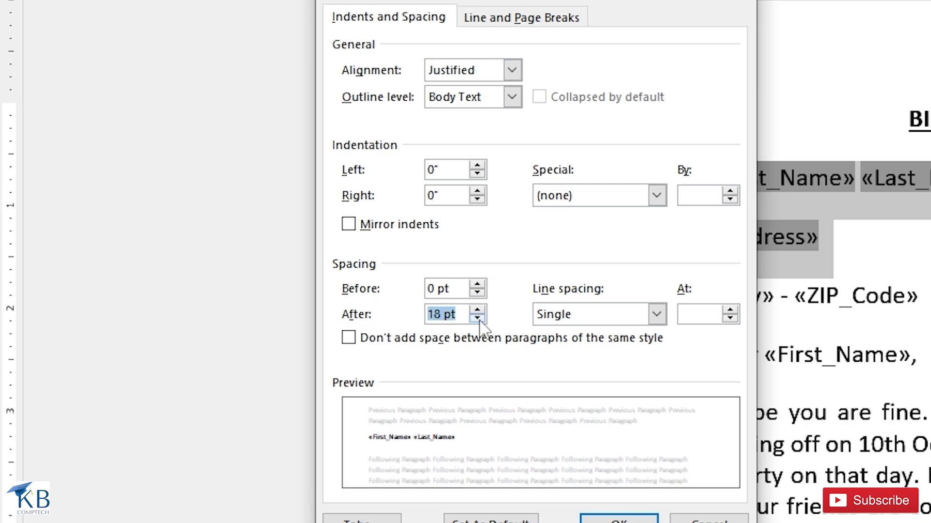
click(478, 318)
click(477, 318)
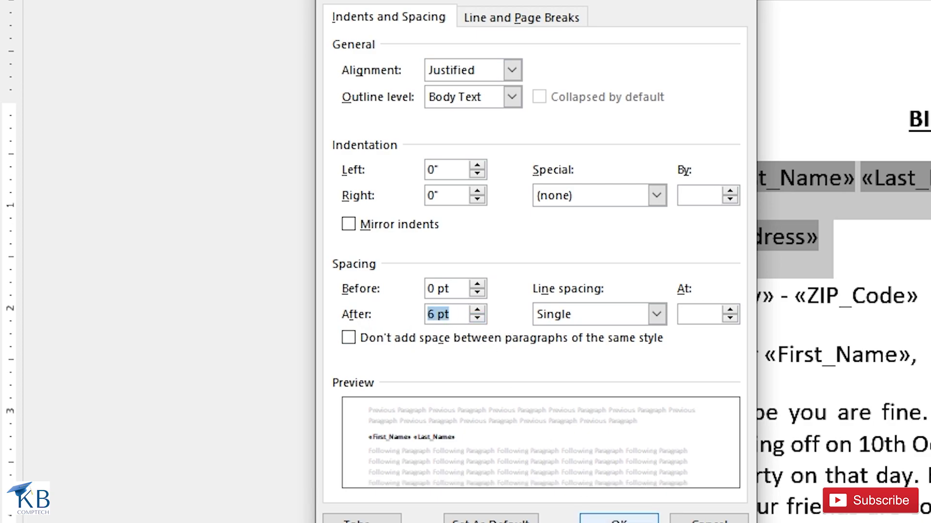
click(595, 522)
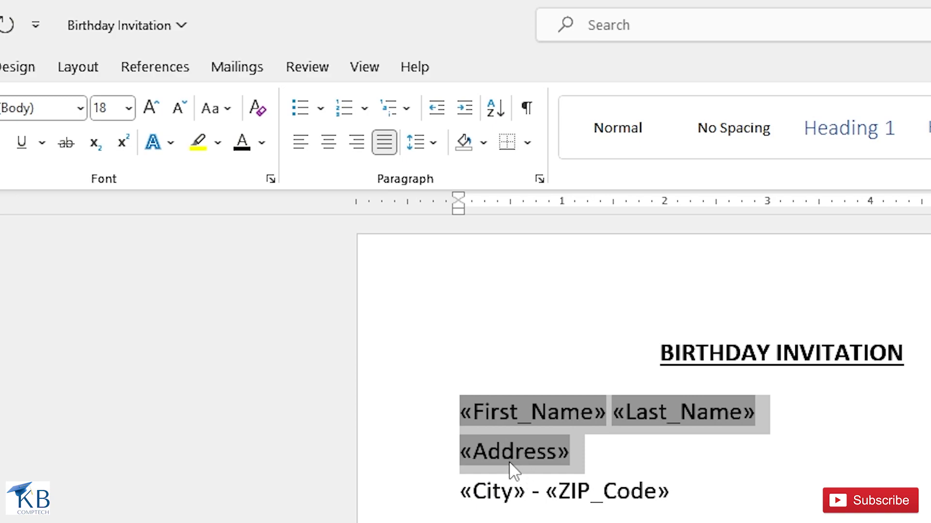
click(511, 463)
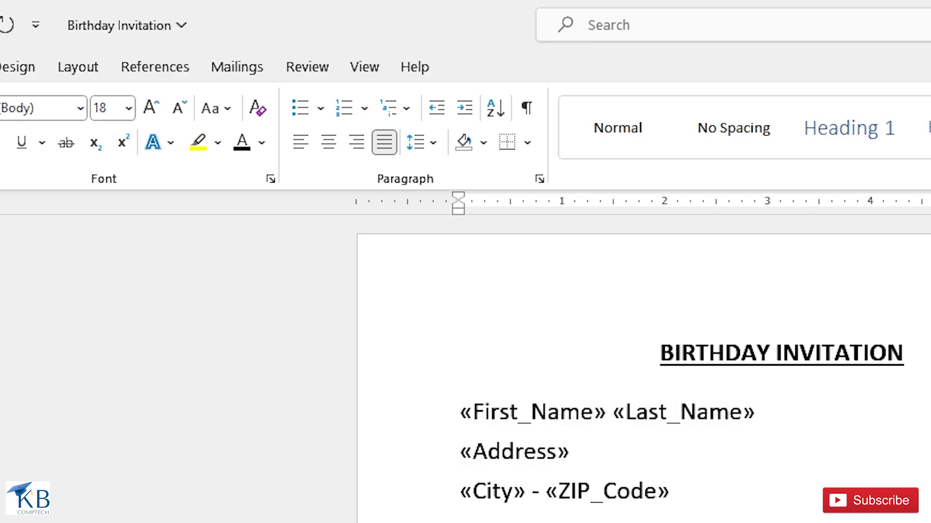
Step: Preview the letter with recipient data, browsing to record 4 and back to record 1
click(237, 66)
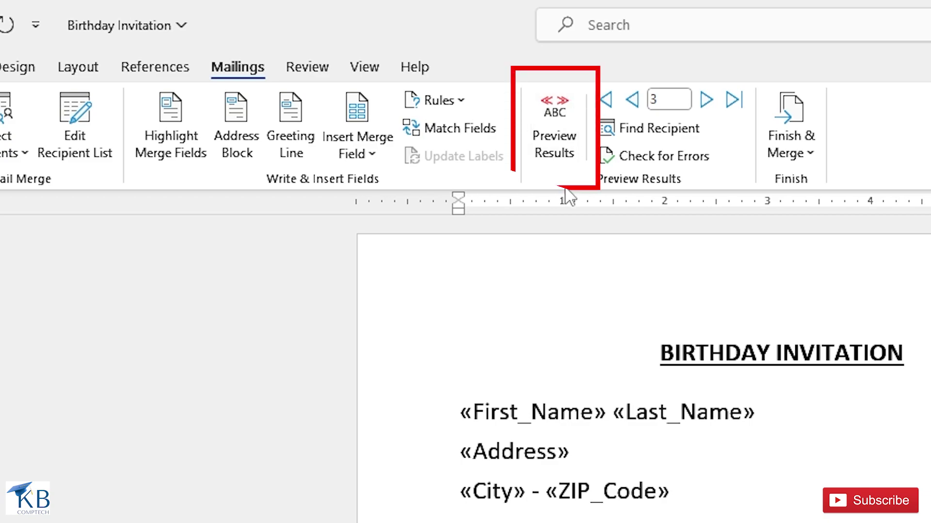
click(558, 144)
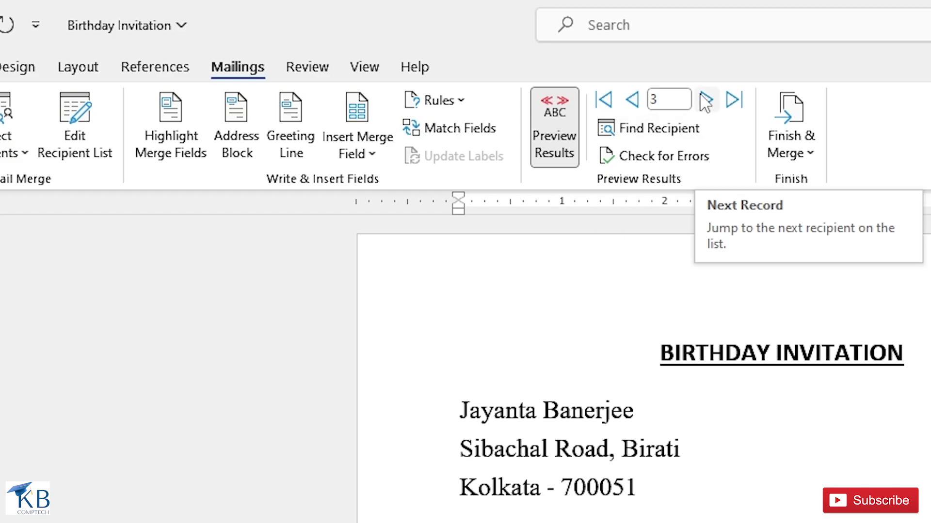
click(705, 103)
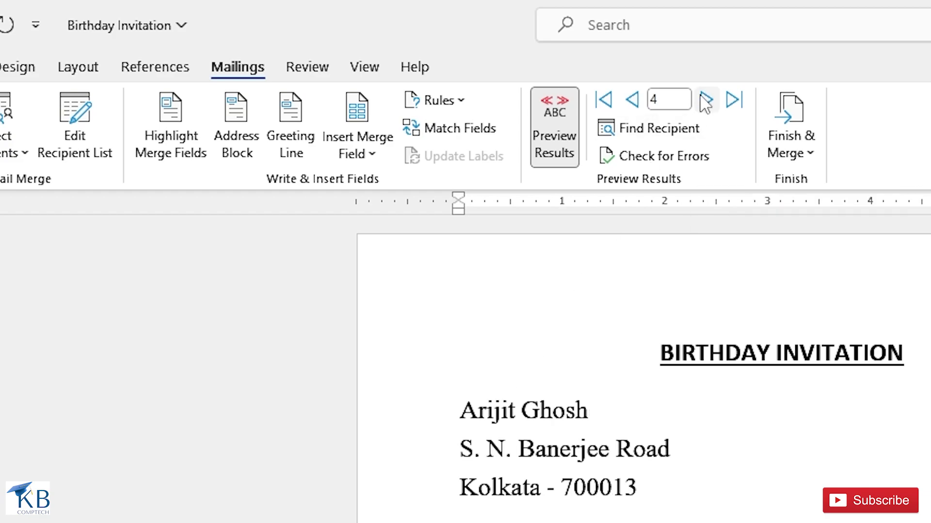
click(632, 103)
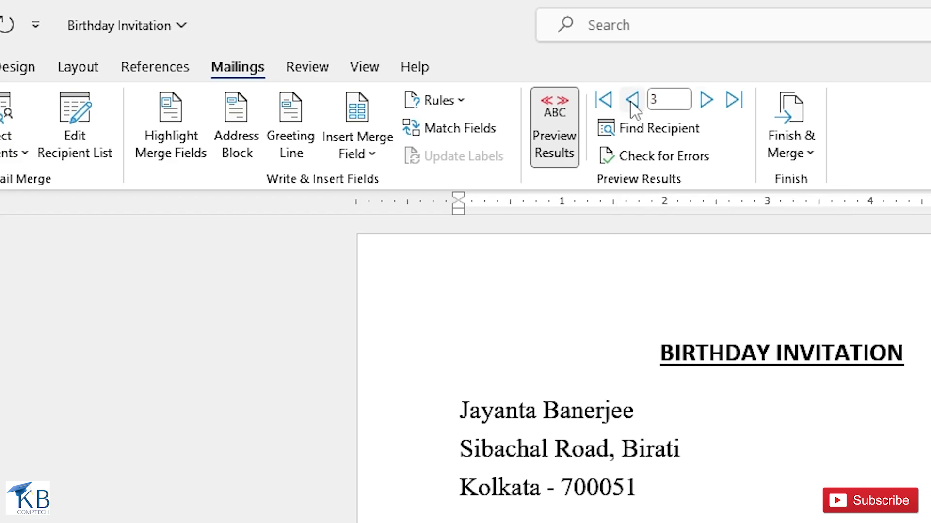
click(632, 103)
click(632, 103)
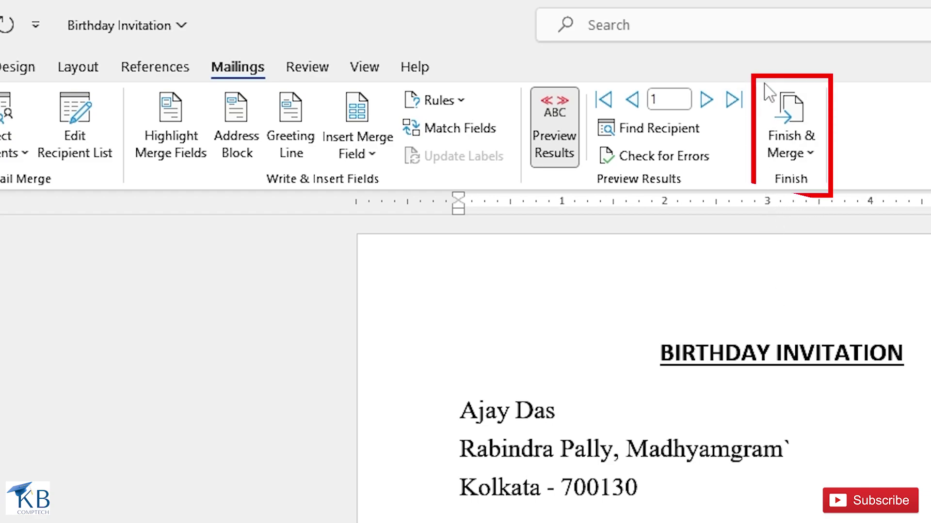
Step: Merge all records into a new document with Edit Individual Documents
click(804, 158)
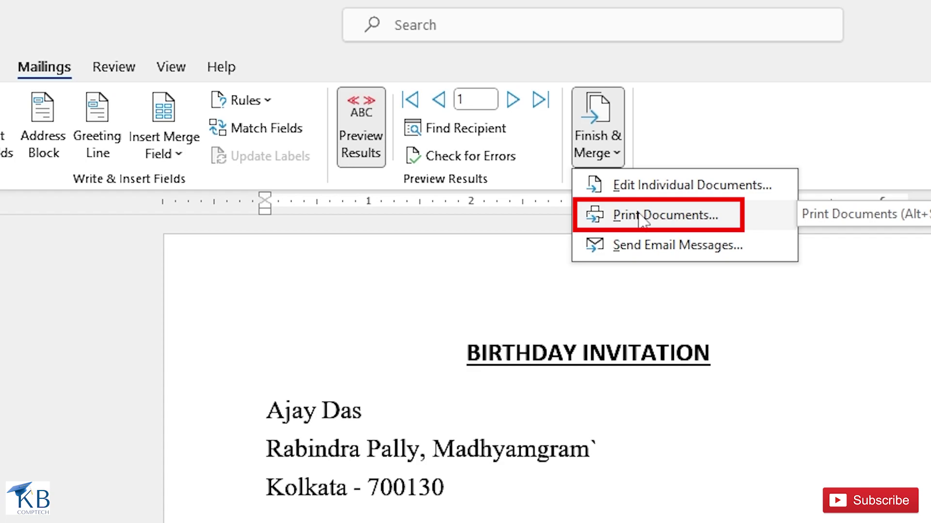
click(639, 192)
drag(554, 474, 588, 380)
drag(588, 172, 586, 188)
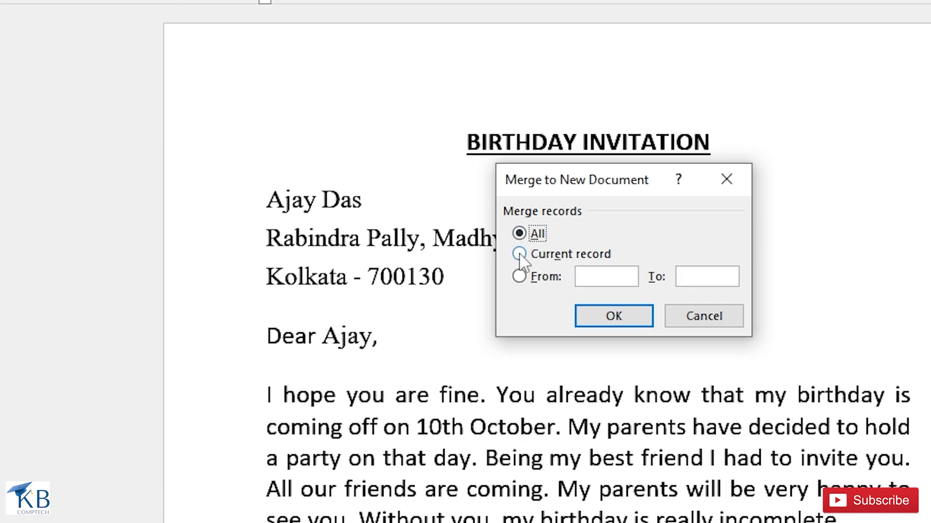
click(520, 259)
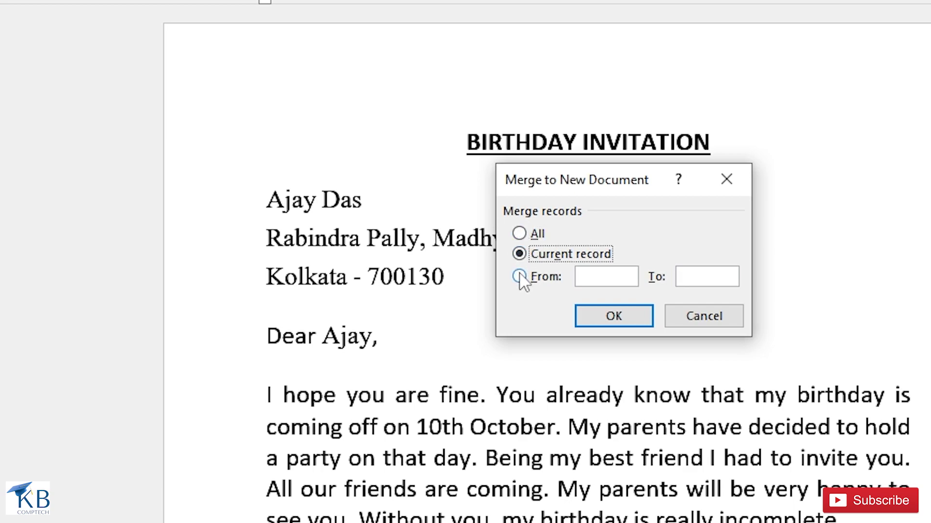
click(519, 276)
click(613, 279)
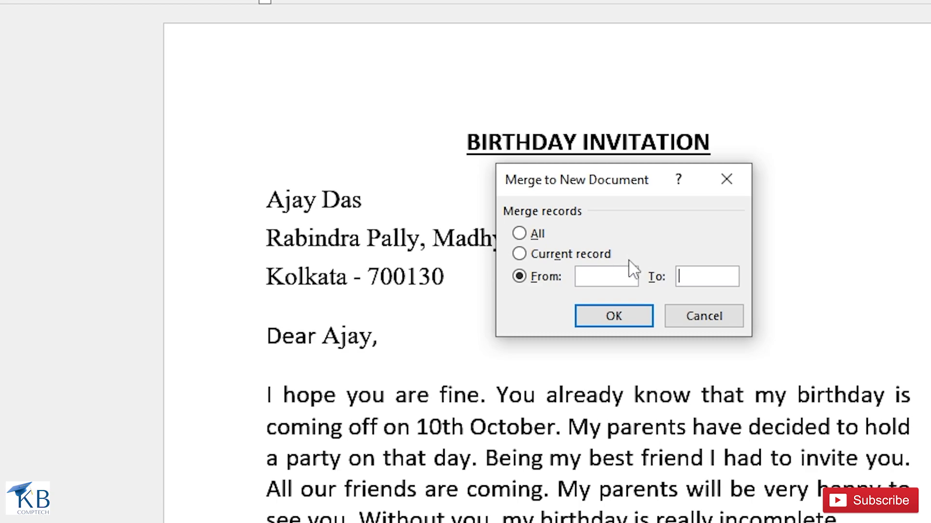
click(522, 239)
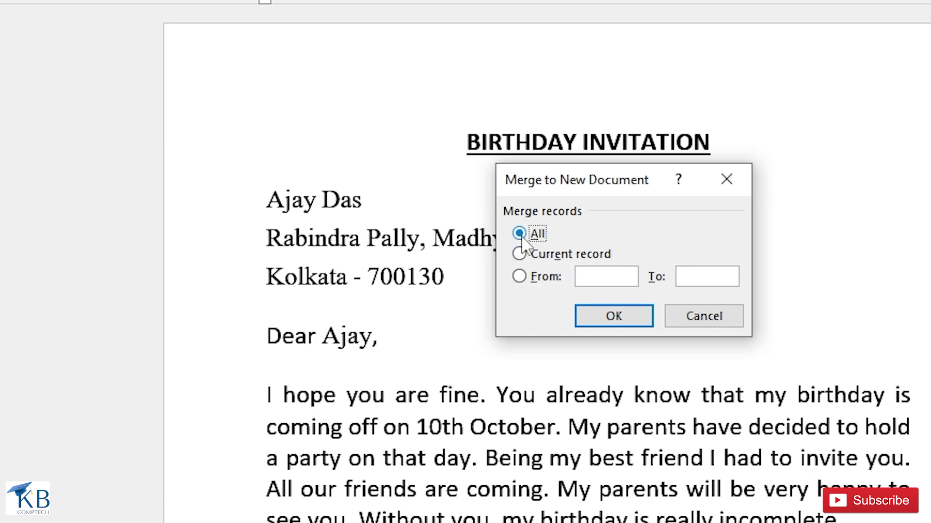
click(613, 318)
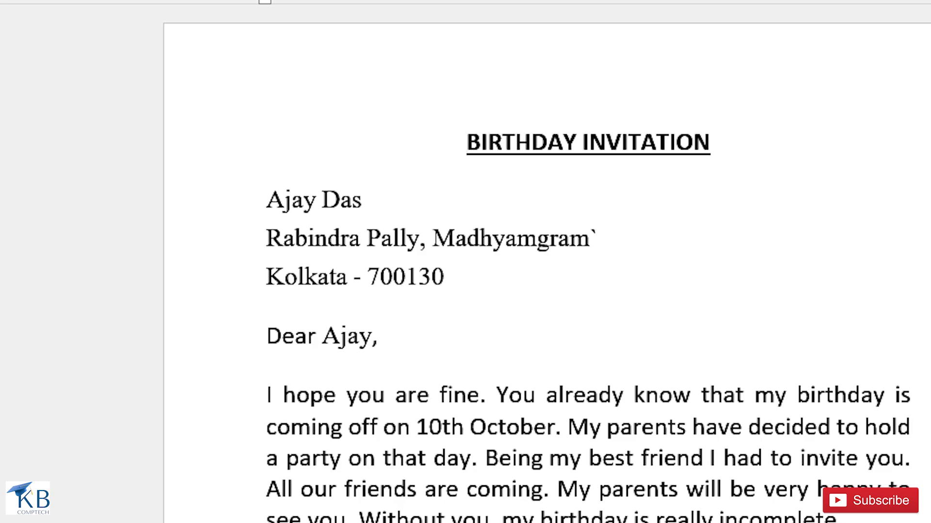
scroll(547, 261, down, 15)
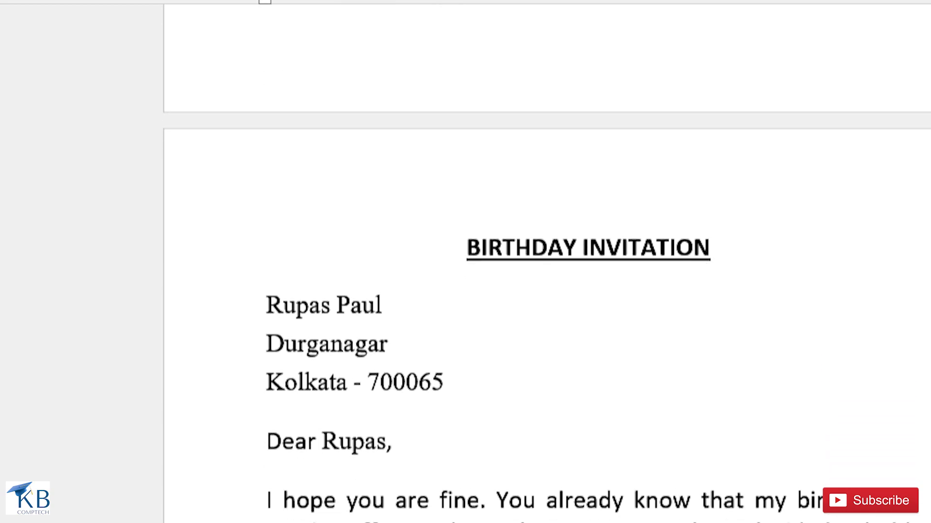
scroll(547, 262, down, 15)
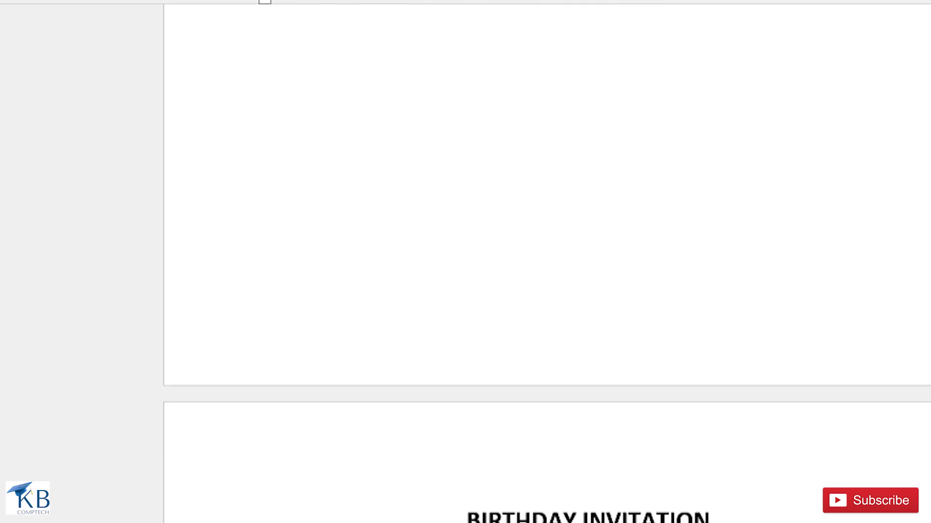
scroll(547, 262, down, 20)
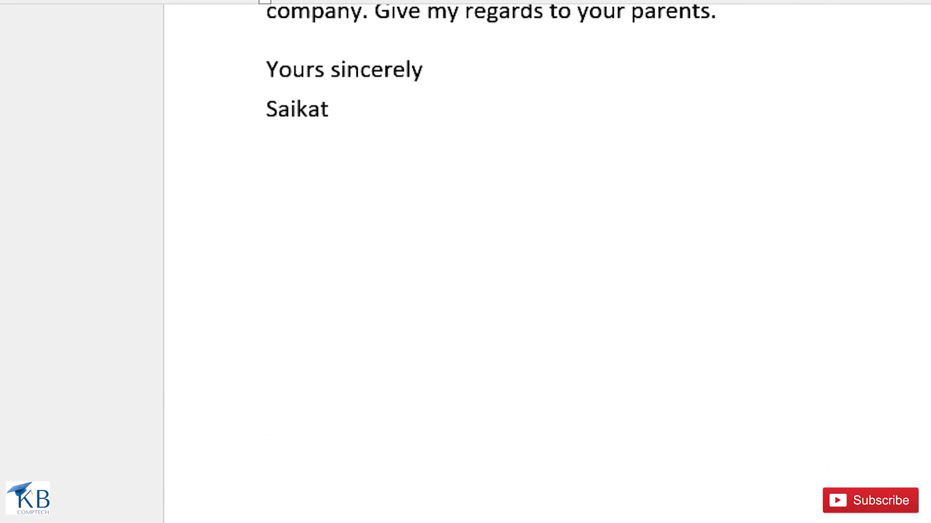
scroll(547, 262, down, 10)
scroll(533, 262, down, 15)
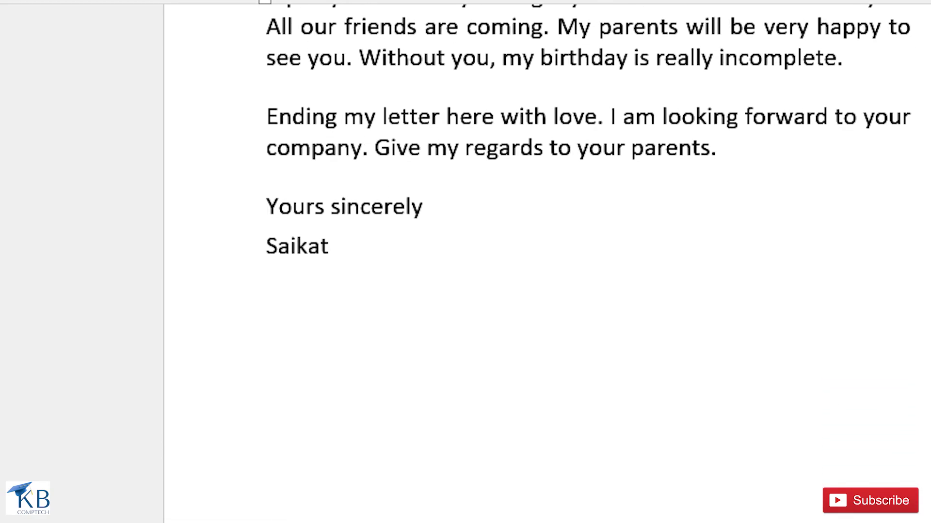
scroll(533, 262, down, 20)
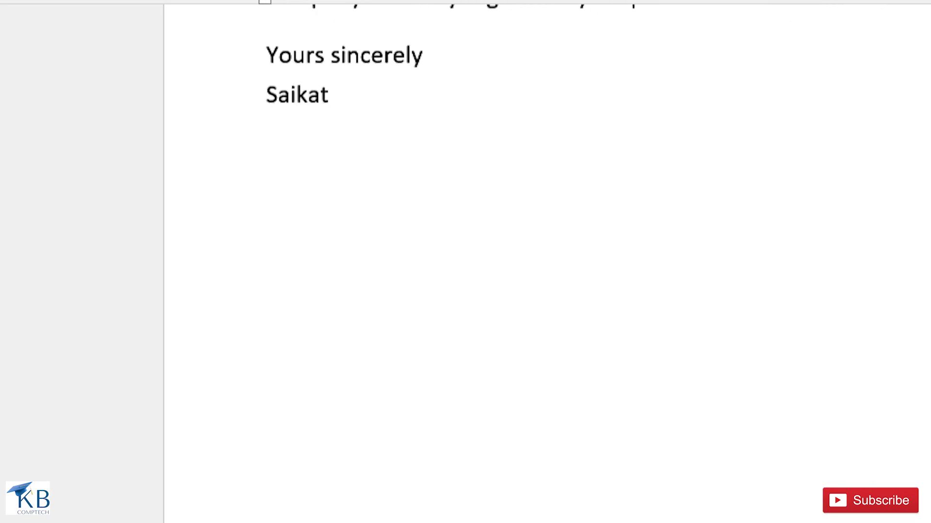
scroll(533, 262, down, 20)
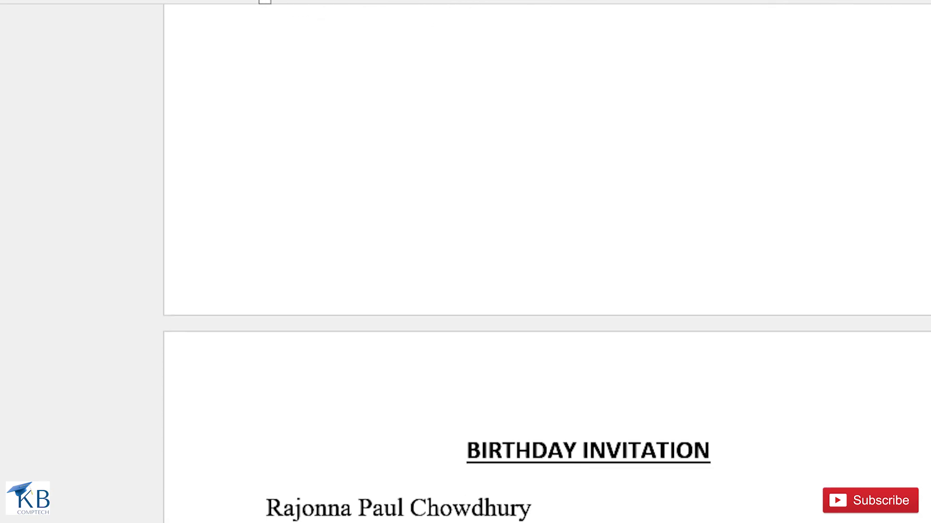
scroll(533, 262, down, 20)
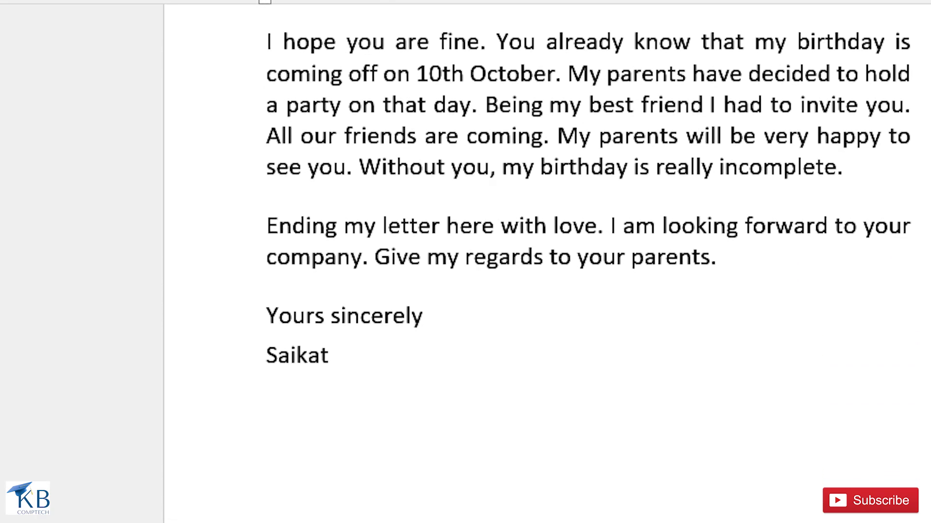
scroll(533, 261, up, 8)
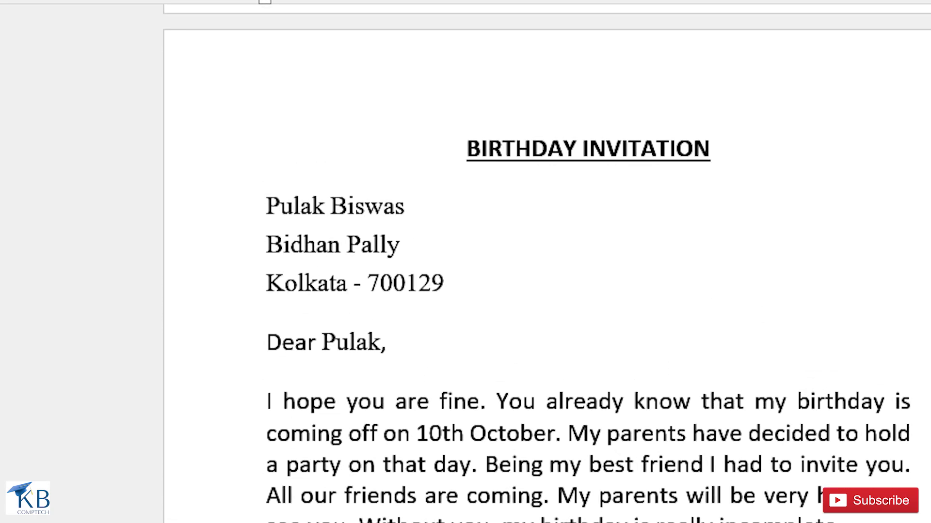